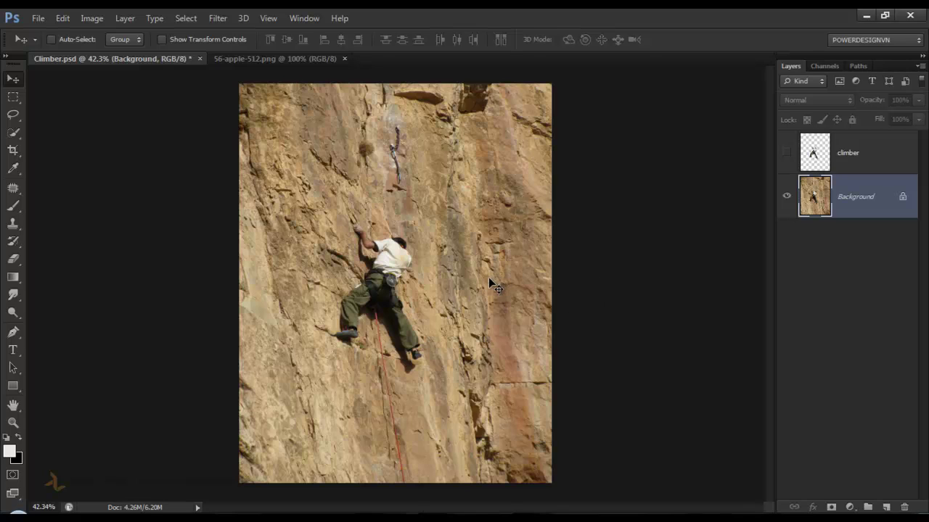
# Step: Load the climber layer's outline as a selection, then deselect it
pyautogui.keyDown('ctrl'); pyautogui.click(812, 157); pyautogui.keyUp('ctrl')
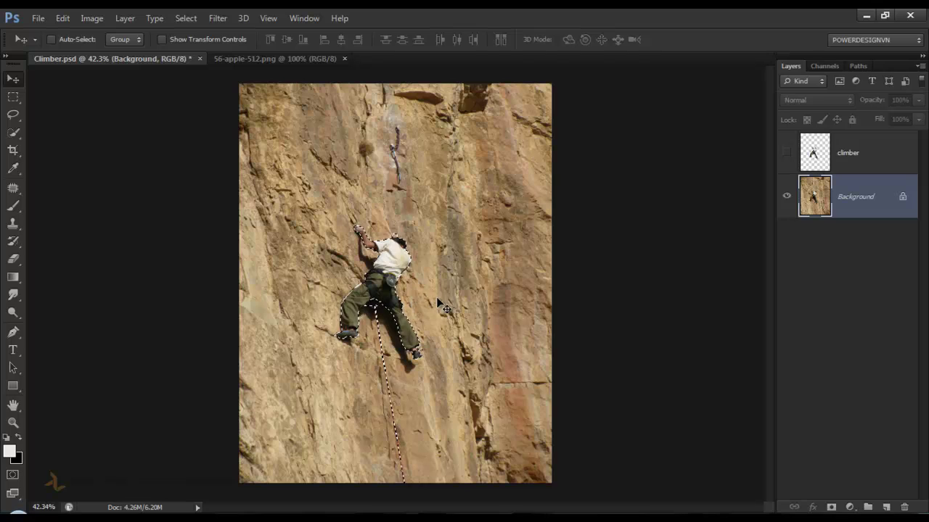
pyautogui.hotkey('ctrl', 'd')
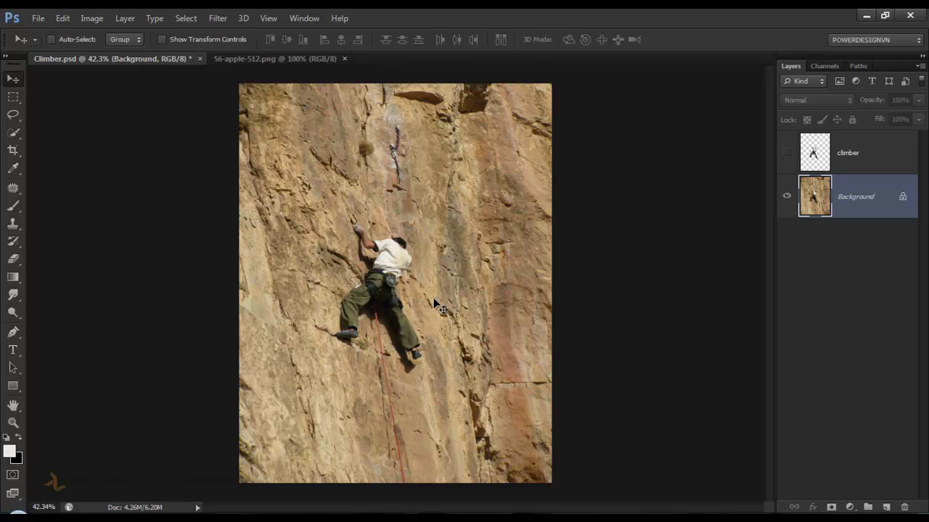
# Step: Select all of 56-apple-512.png and copy the apple ring on Layer 0
pyautogui.click(277, 60)
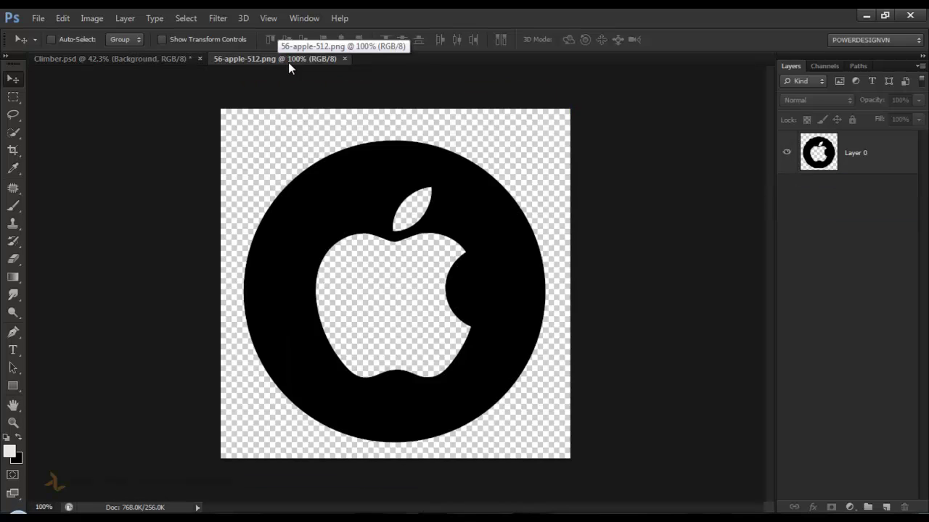
pyautogui.hotkey('ctrl', 'a')
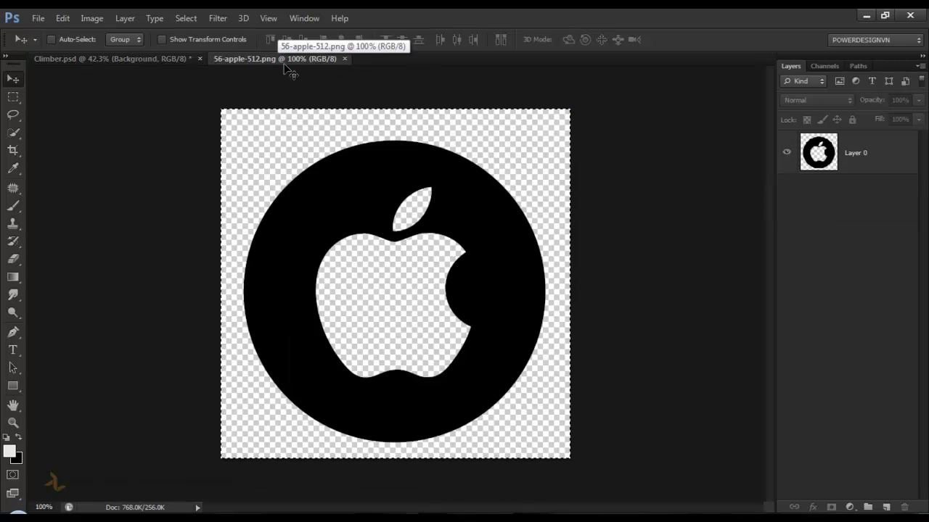
pyautogui.click(71, 22)
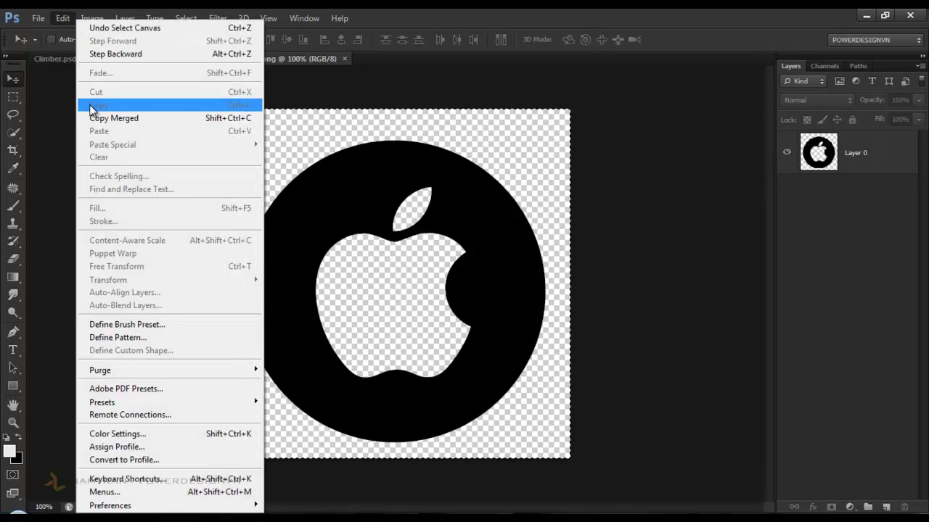
pyautogui.click(856, 154)
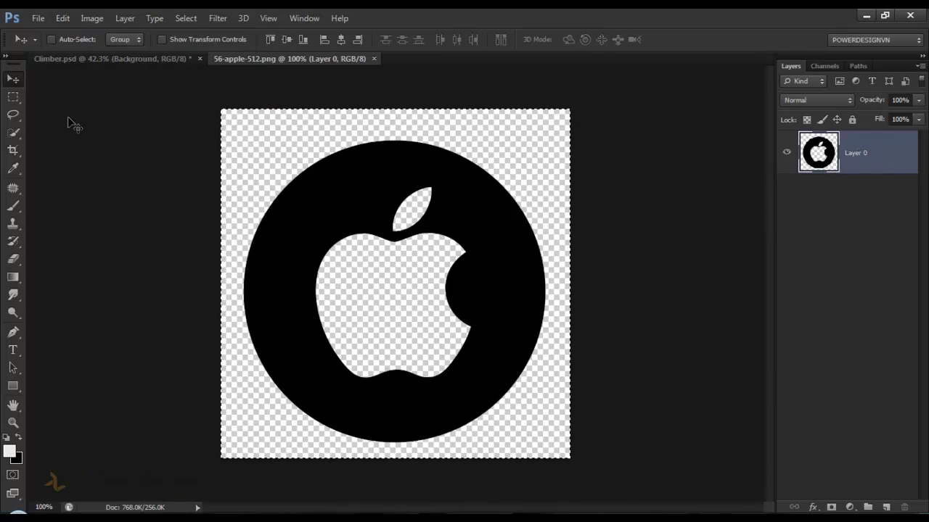
pyautogui.click(62, 19)
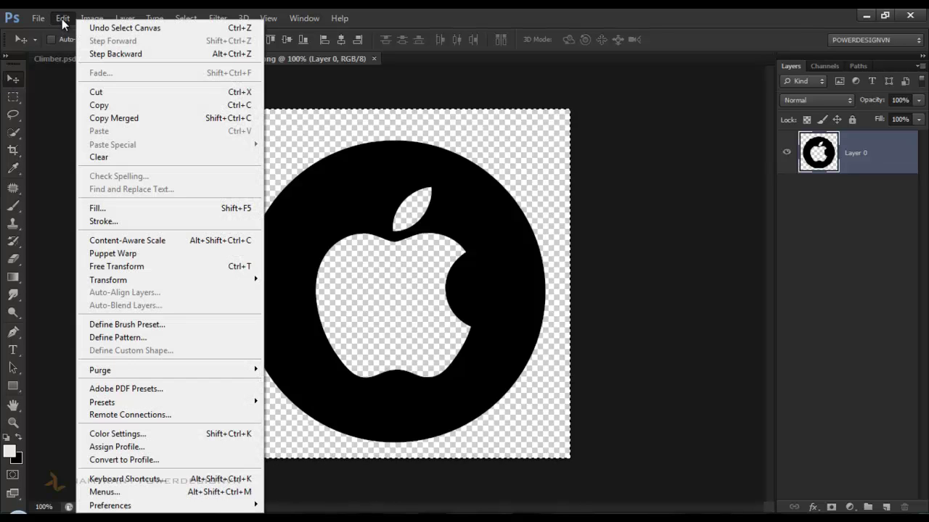
pyautogui.click(89, 108)
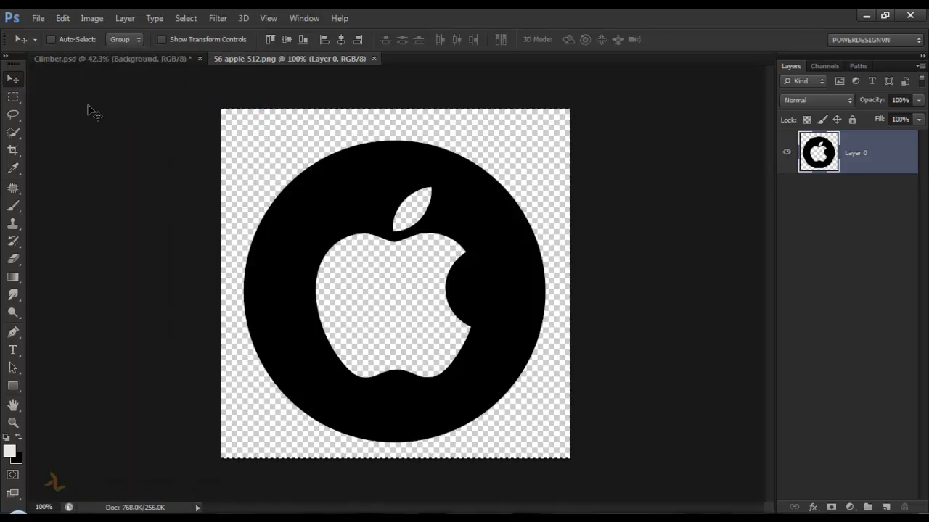
# Step: Paste the apple ring into Climber.psd as Layer 1 and zoom in
pyautogui.click(133, 61)
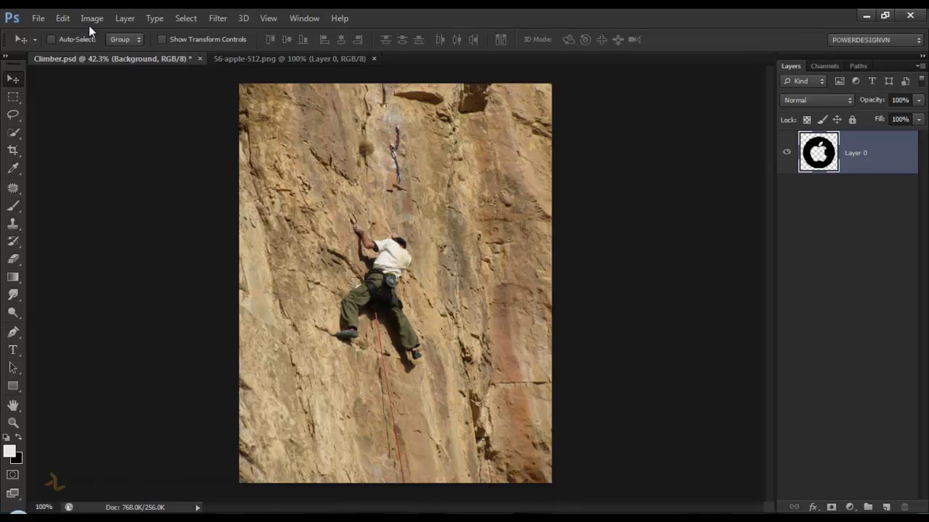
pyautogui.click(68, 16)
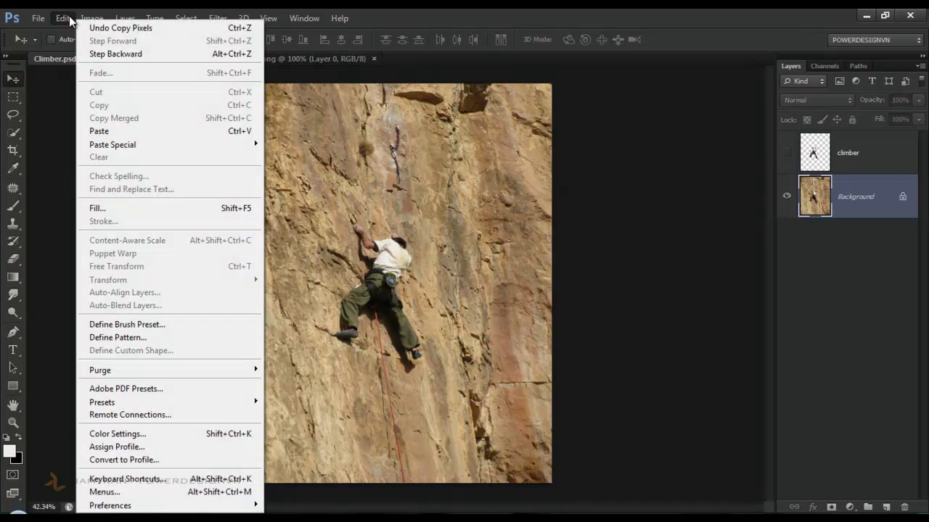
pyautogui.click(96, 131)
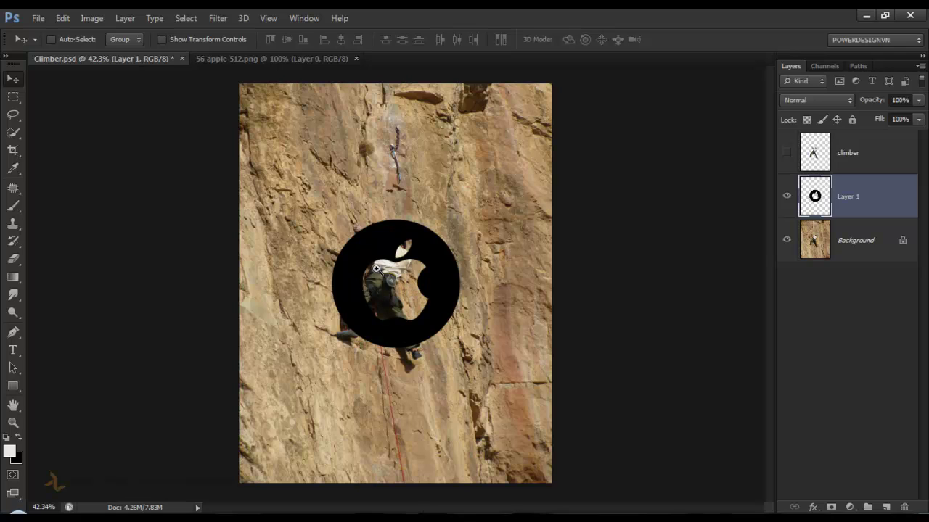
pyautogui.scroll(2, 401, 270)
pyautogui.scroll(1, 401, 269)
pyautogui.scroll(1, 405, 279)
pyautogui.scroll(1, 409, 290)
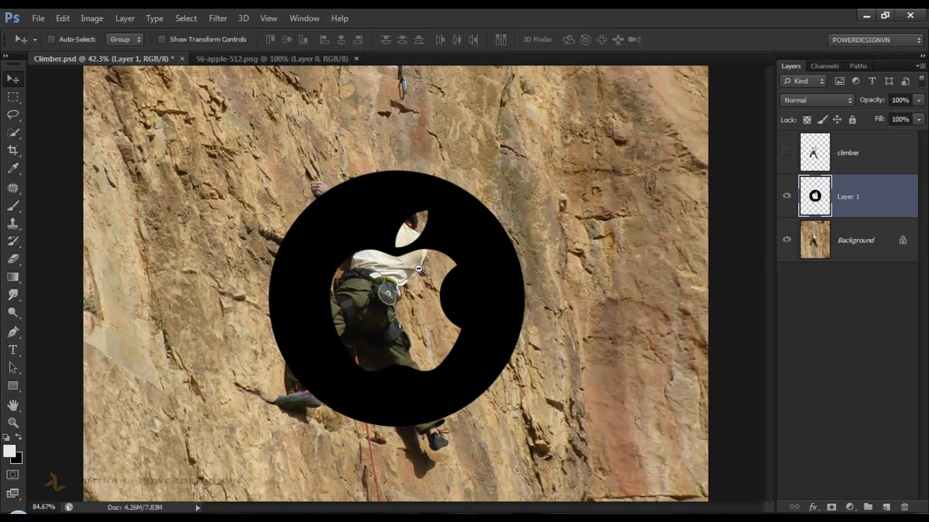
pyautogui.scroll(1, 415, 301)
# Step: Move the ring up over the climber and lower its Fill to 58%
pyautogui.moveTo(415, 302); pyautogui.dragTo(418, 285)
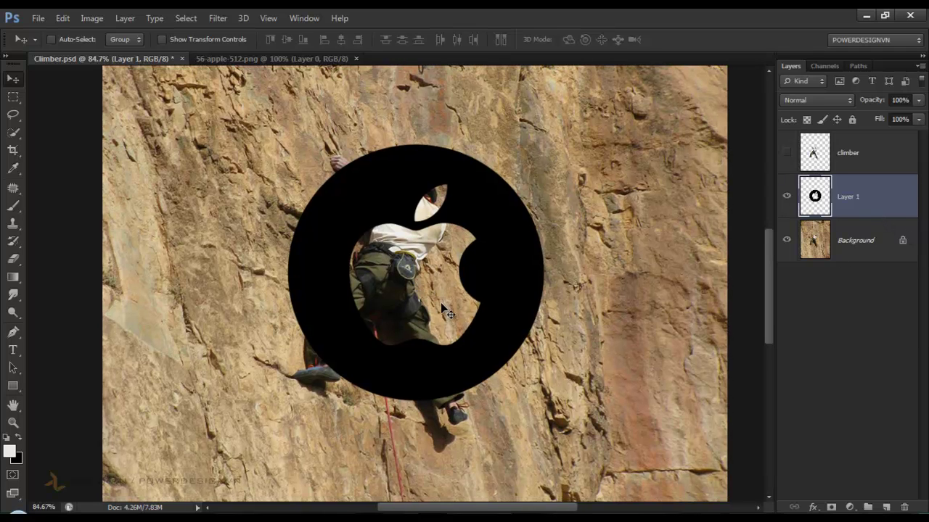
pyautogui.moveTo(484, 338)
pyautogui.mouseDown()
pyautogui.moveTo(475, 264)
pyautogui.moveTo(447, 305)
pyautogui.moveTo(383, 340)
pyautogui.moveTo(478, 305)
pyautogui.moveTo(458, 333)
pyautogui.moveTo(412, 265)
pyautogui.moveTo(462, 338)
pyautogui.mouseUp()
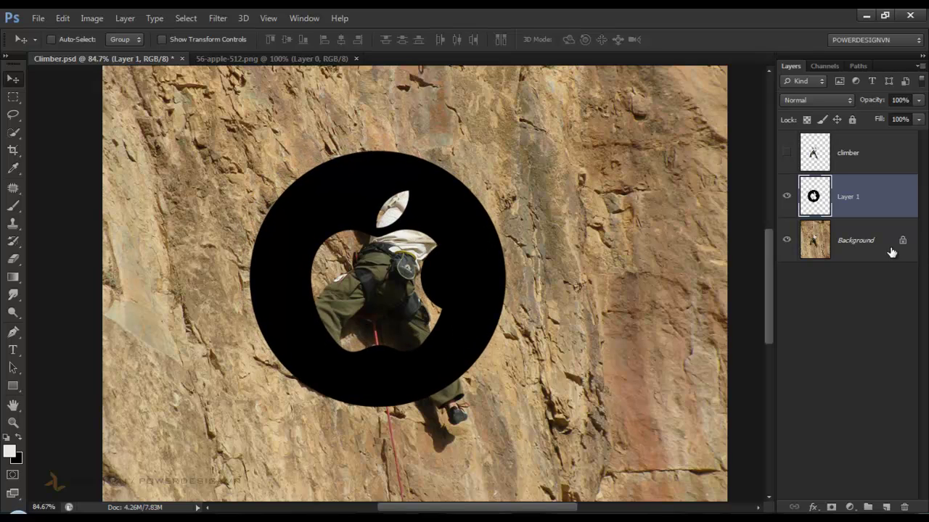
pyautogui.click(920, 120)
pyautogui.moveTo(891, 138); pyautogui.dragTo(889, 138)
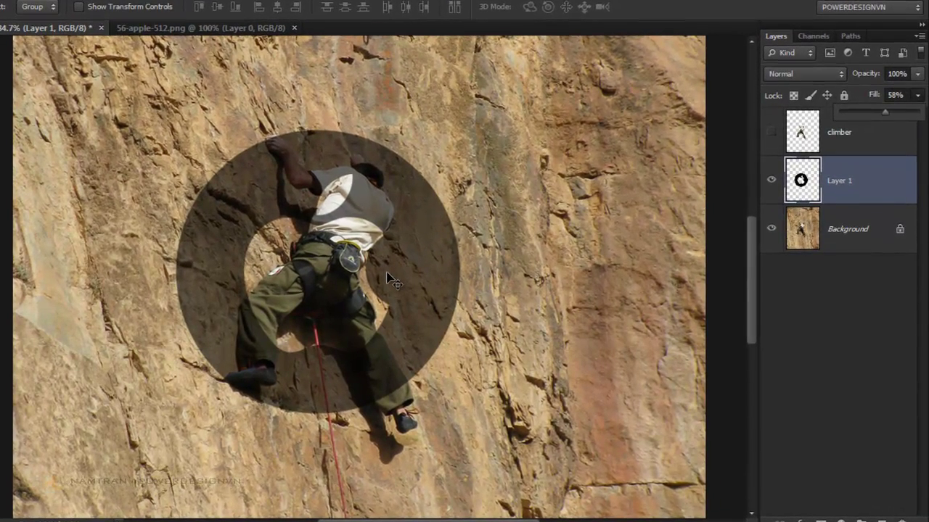
# Step: Distort the ring by pulling its top-right corner down-left into a tilted oval
pyautogui.hotkey('ctrl', 't')
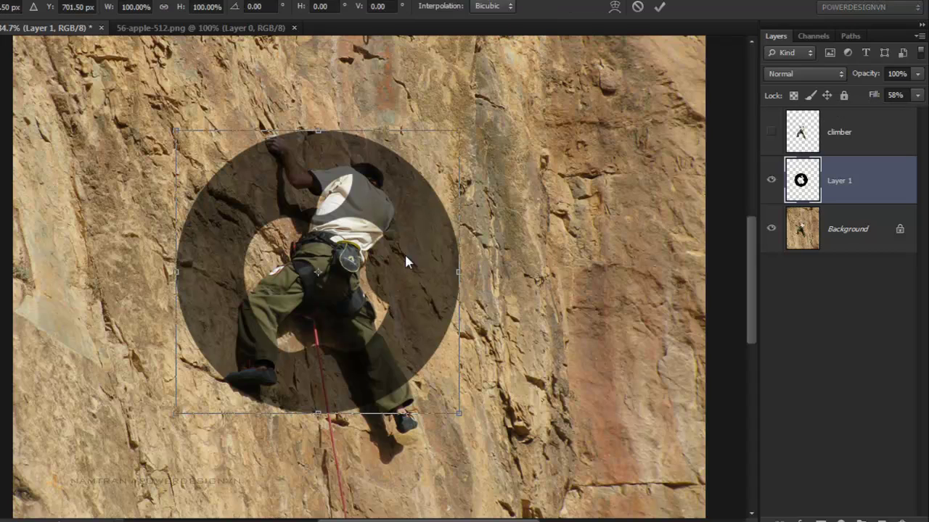
pyautogui.rightClick(405, 258)
pyautogui.click(433, 339)
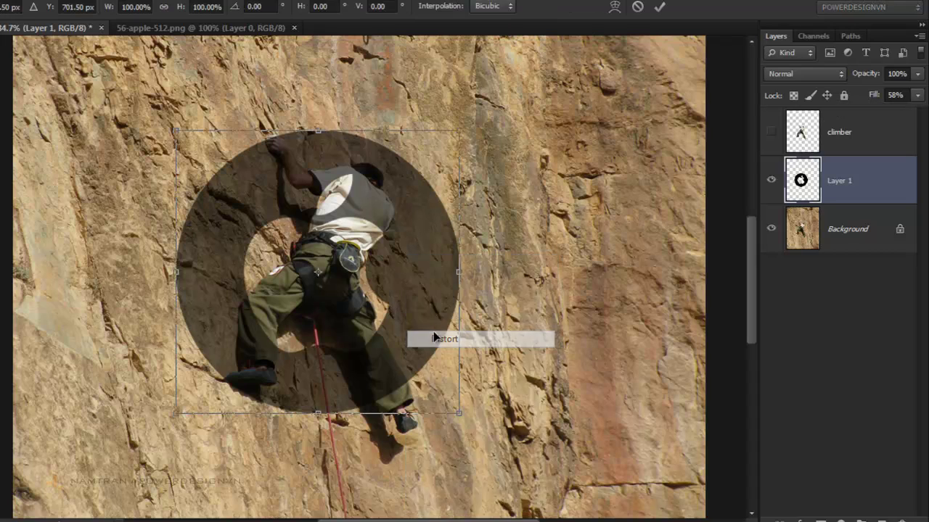
pyautogui.moveTo(461, 132); pyautogui.dragTo(451, 166)
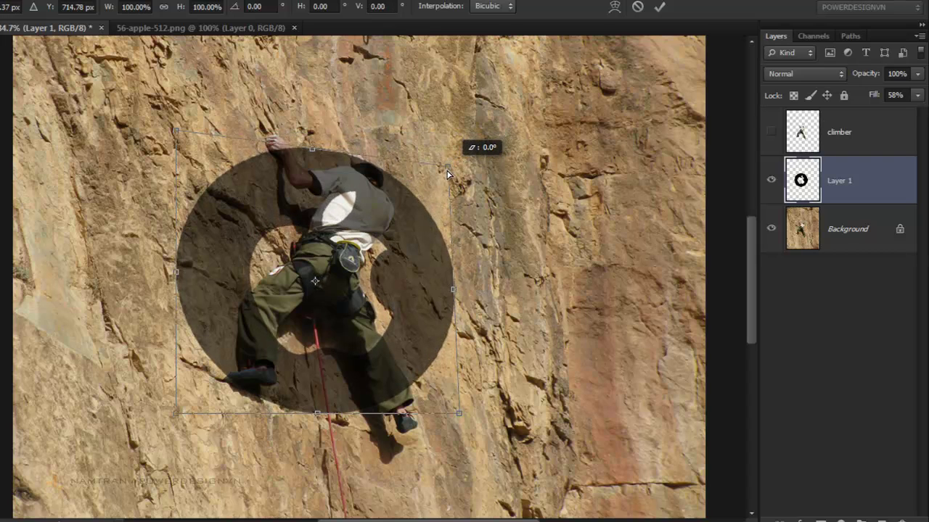
pyautogui.moveTo(451, 166); pyautogui.dragTo(423, 203)
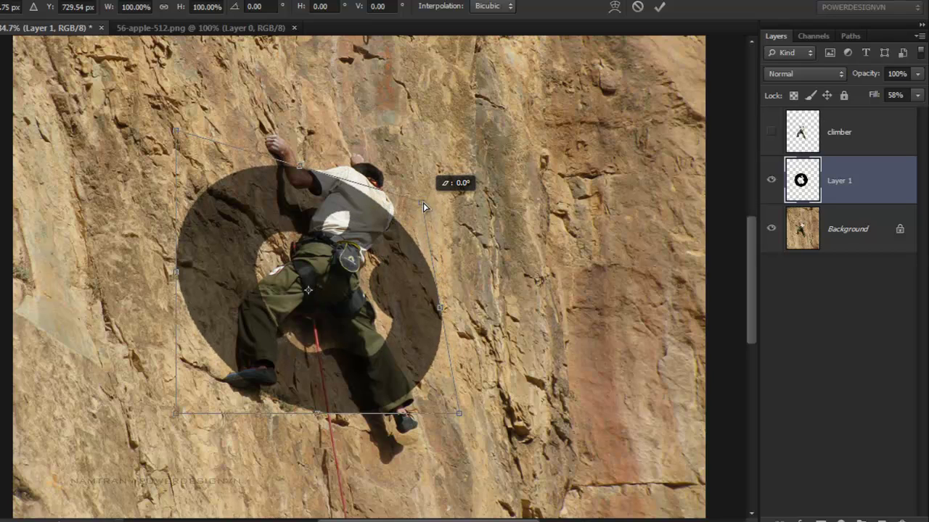
# Step: Scale the warped ring up to about 119%, nudge it over the climber, and apply
pyautogui.rightClick(404, 269)
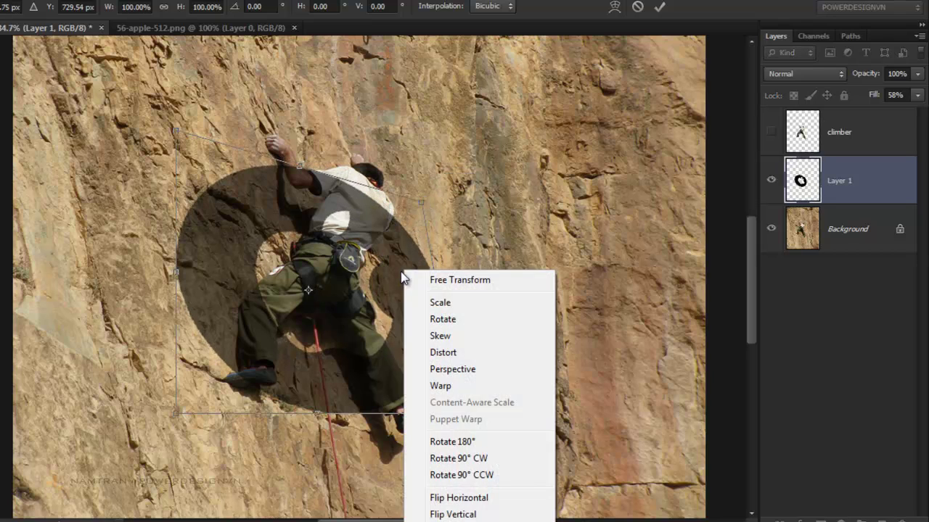
pyautogui.click(438, 284)
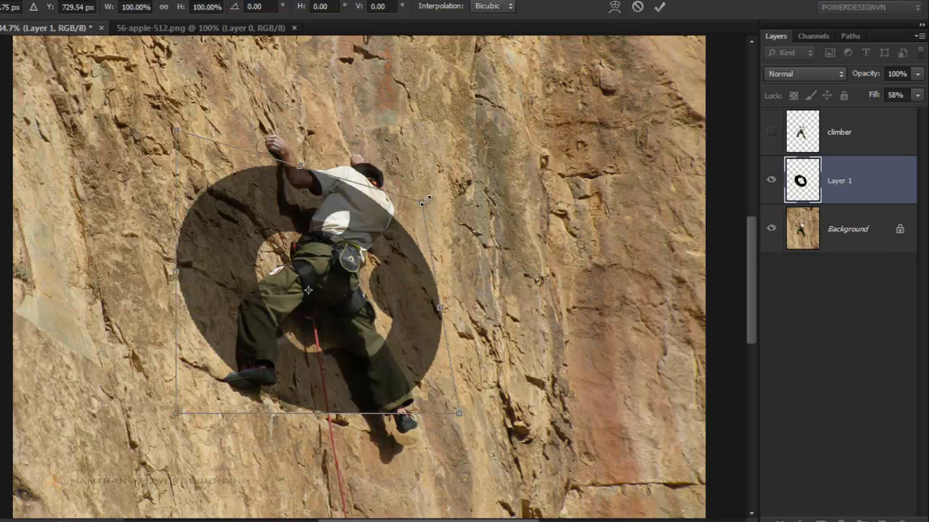
pyautogui.moveTo(424, 199); pyautogui.dragTo(453, 190)
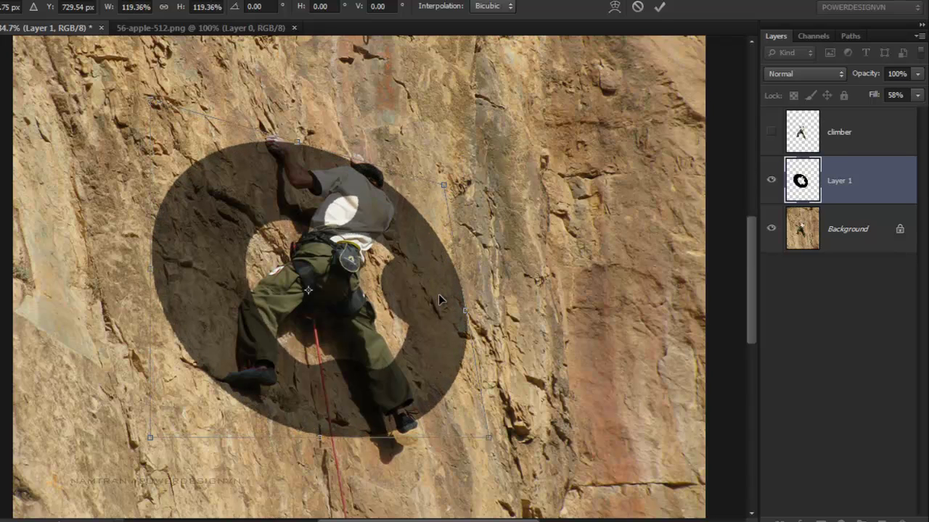
pyautogui.moveTo(437, 292); pyautogui.dragTo(442, 291)
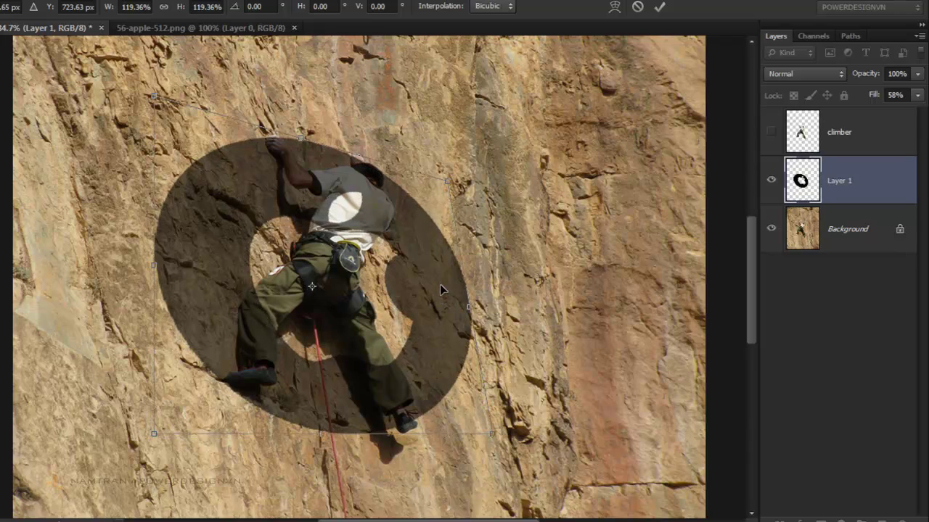
pyautogui.press('Return')
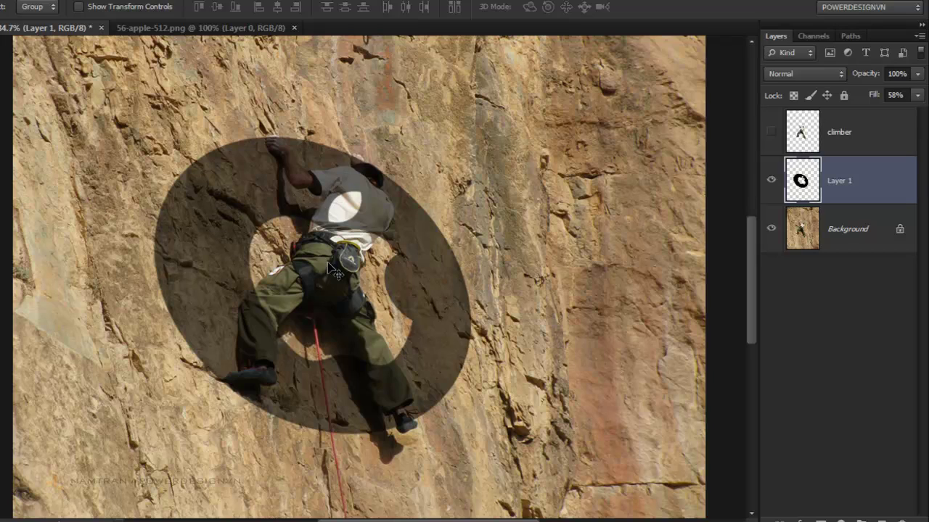
# Step: Nudge the ring right and down, restore its Fill to 100%, and select Background
pyautogui.moveTo(404, 269); pyautogui.dragTo(410, 275)
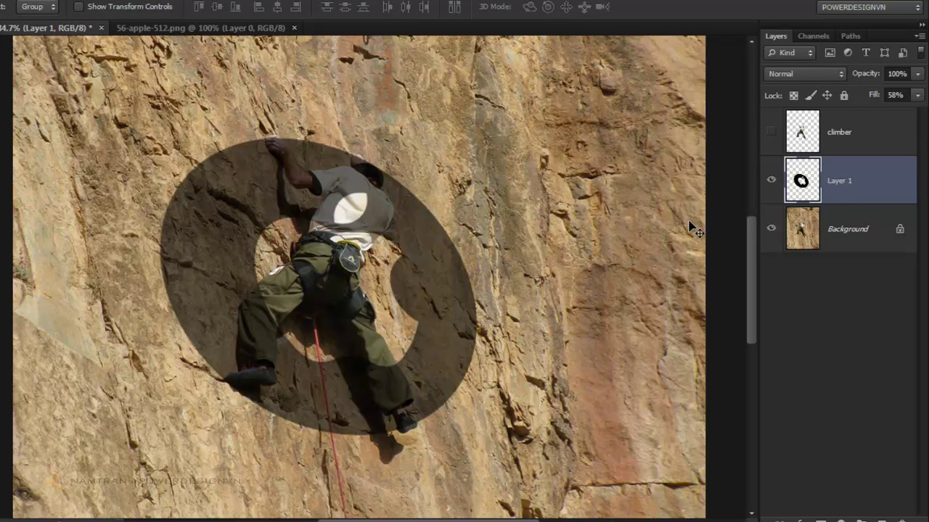
pyautogui.click(917, 95)
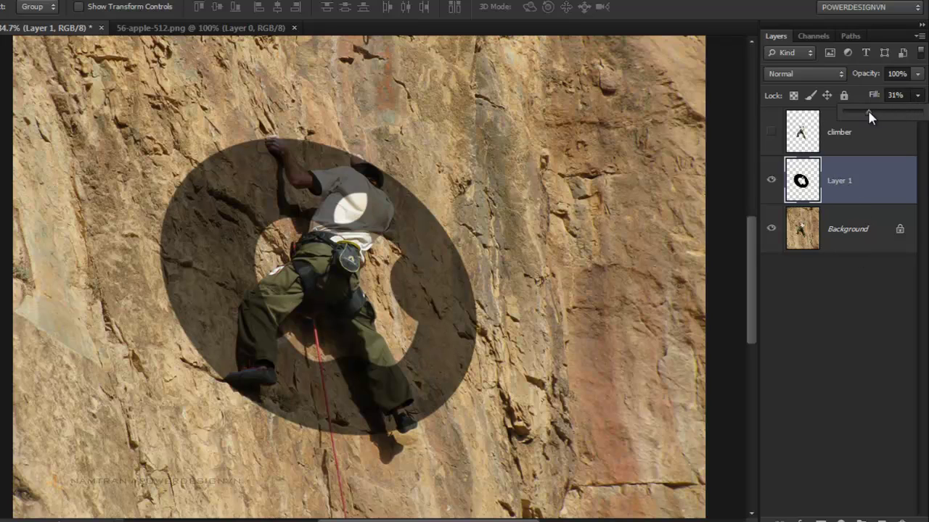
pyautogui.moveTo(852, 116); pyautogui.dragTo(926, 123)
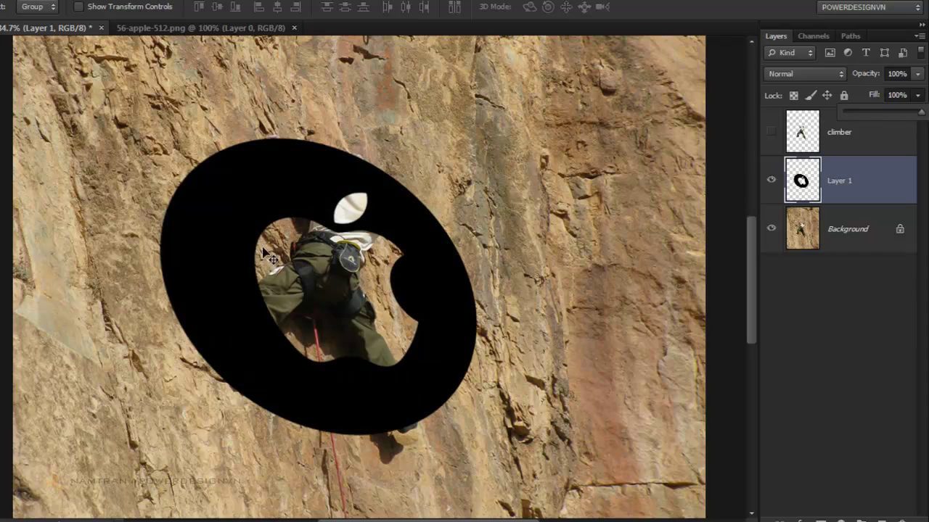
pyautogui.click(839, 385)
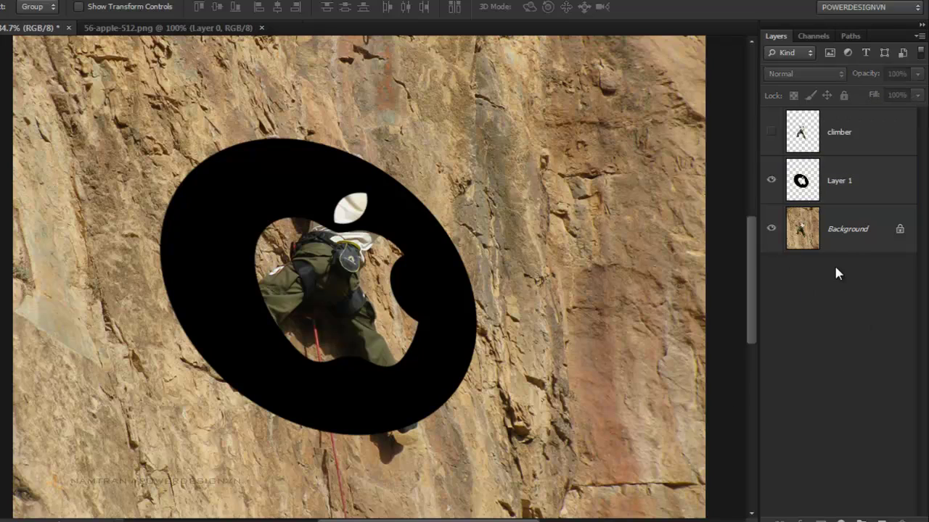
pyautogui.click(847, 235)
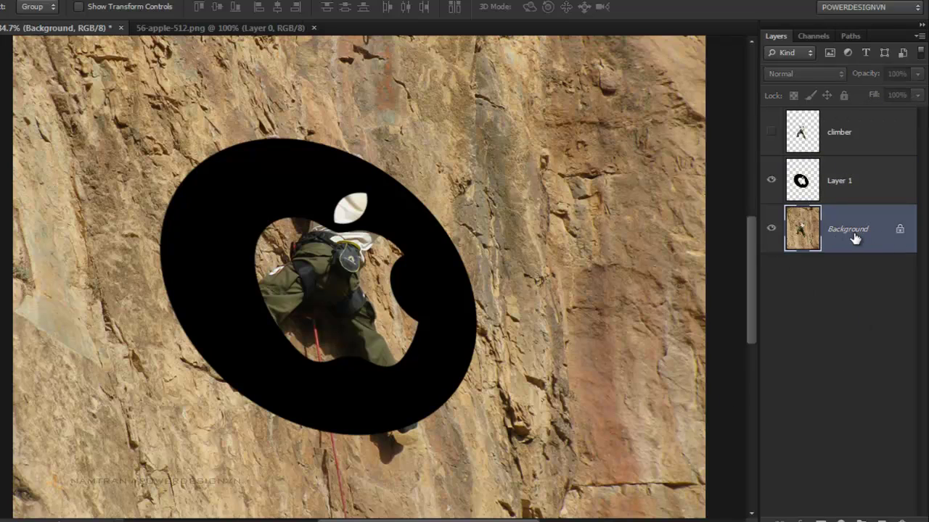
# Step: Duplicate the Background layer into a new document named Map
pyautogui.rightClick(849, 238)
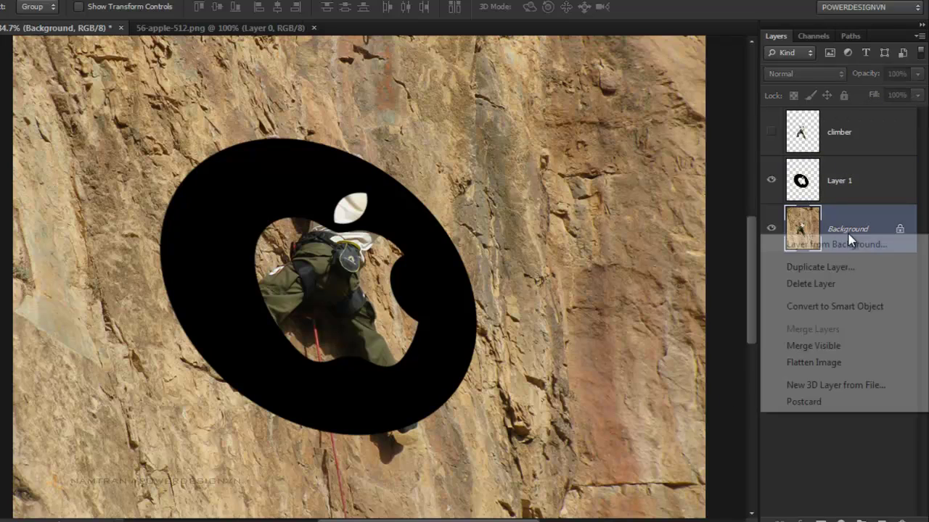
pyautogui.click(809, 269)
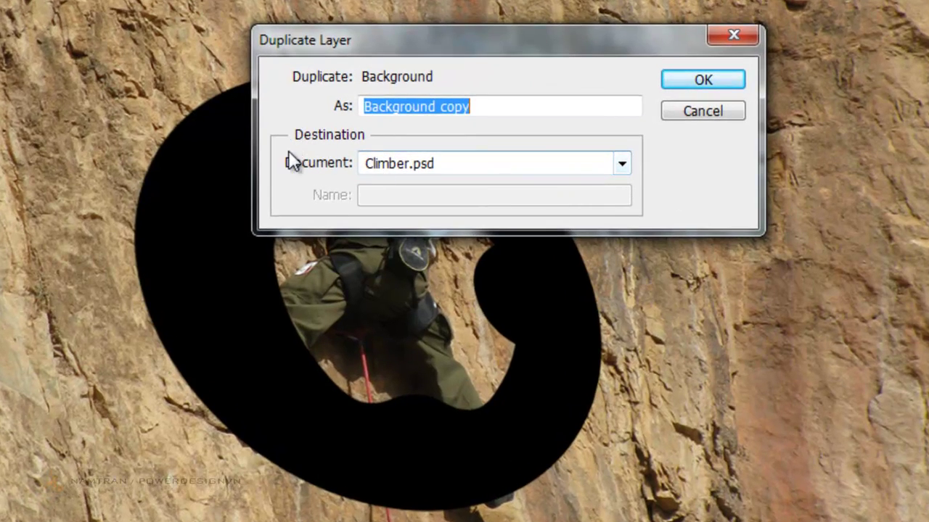
pyautogui.click(621, 163)
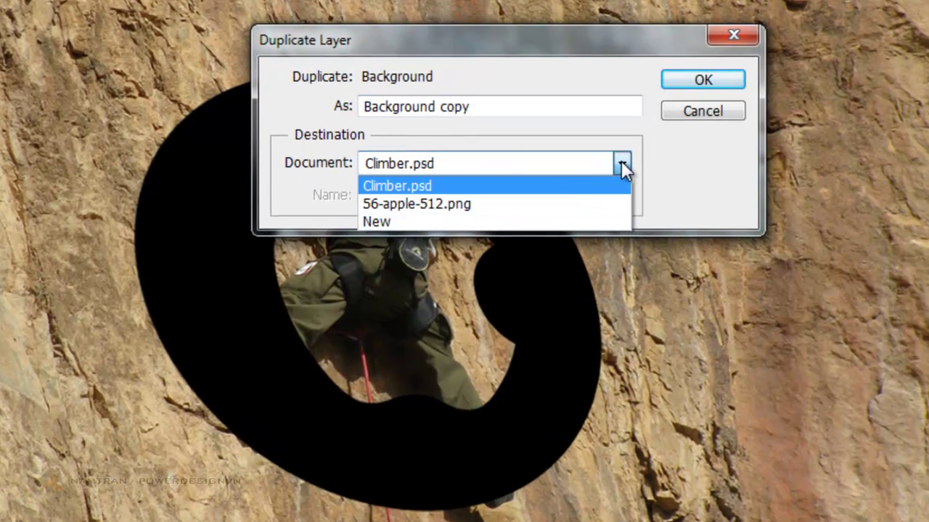
pyautogui.click(428, 222)
pyautogui.write('Map')
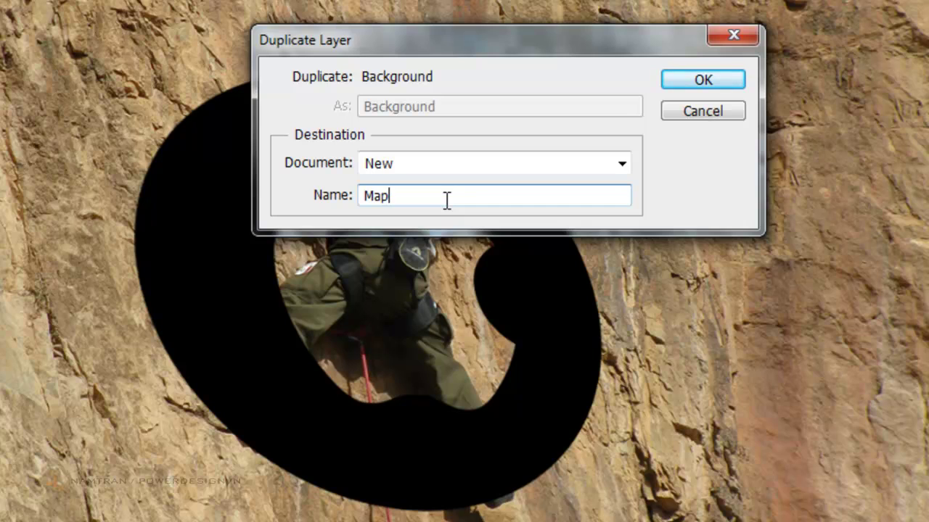
pyautogui.click(691, 82)
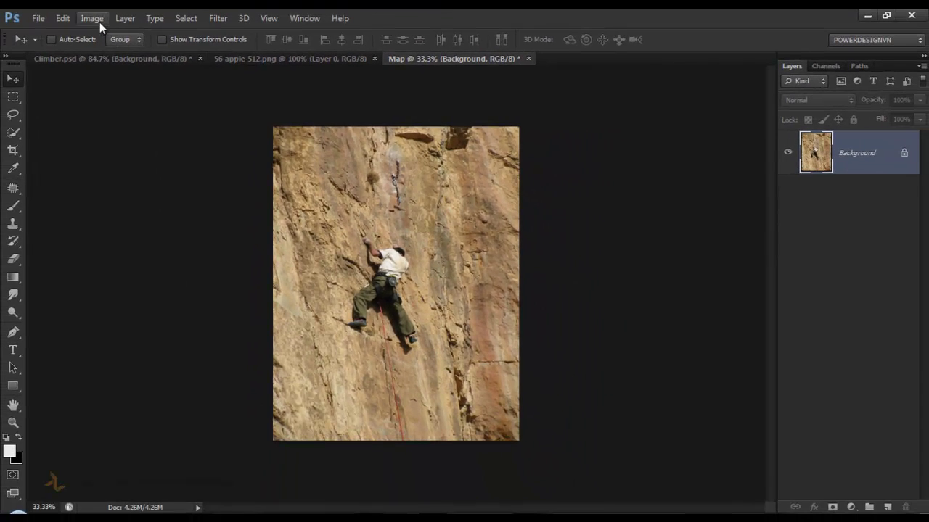
# Step: Desaturate the Map image to black and white and zoom in to about 48%
pyautogui.click(99, 22)
pyautogui.moveTo(112, 52)
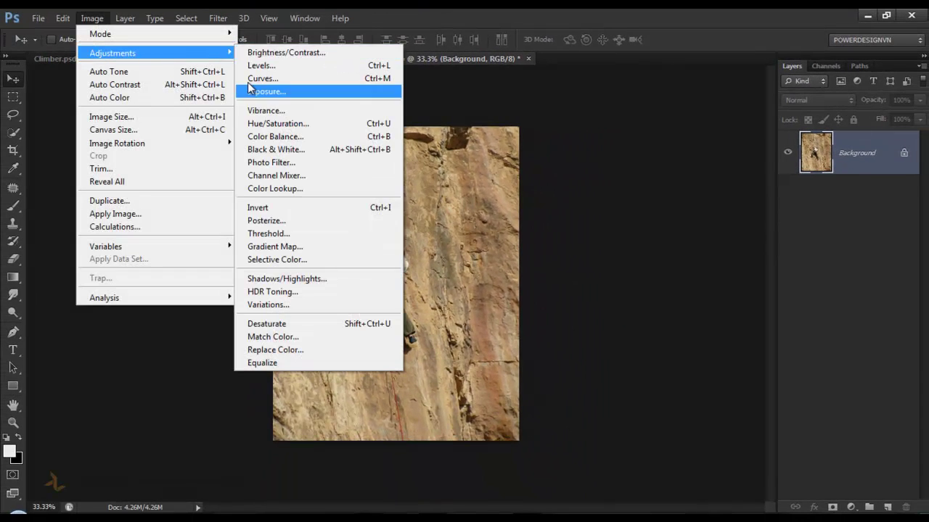
pyautogui.click(315, 328)
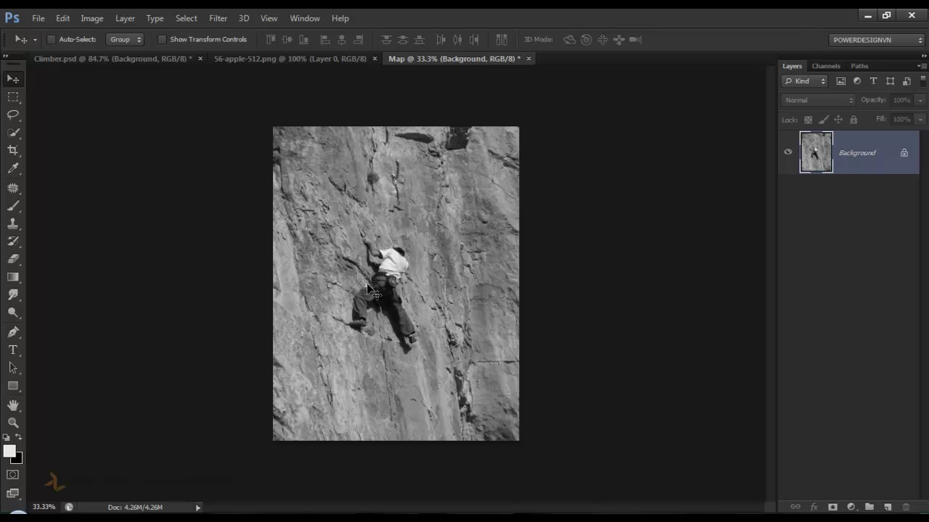
pyautogui.scroll(2, 428, 283)
pyautogui.scroll(2, 434, 278)
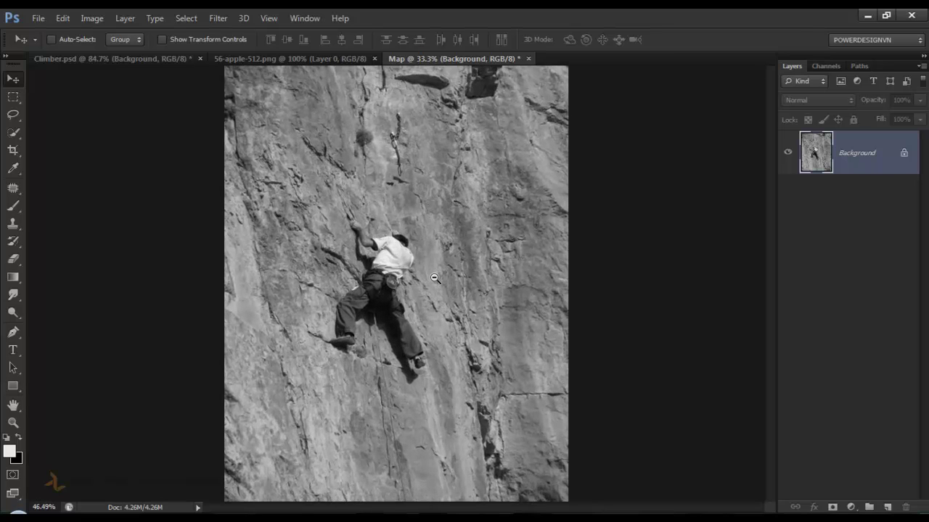
pyautogui.scroll(1, 434, 278)
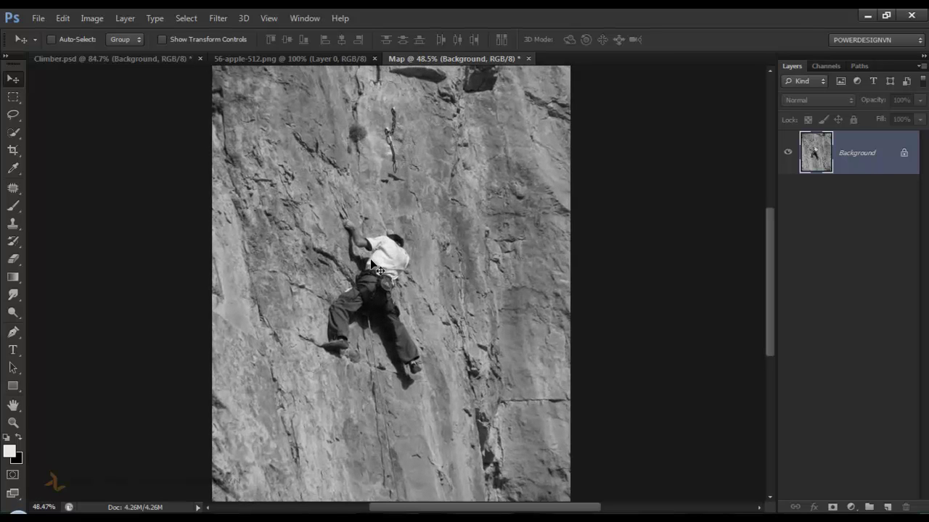
pyautogui.click(224, 18)
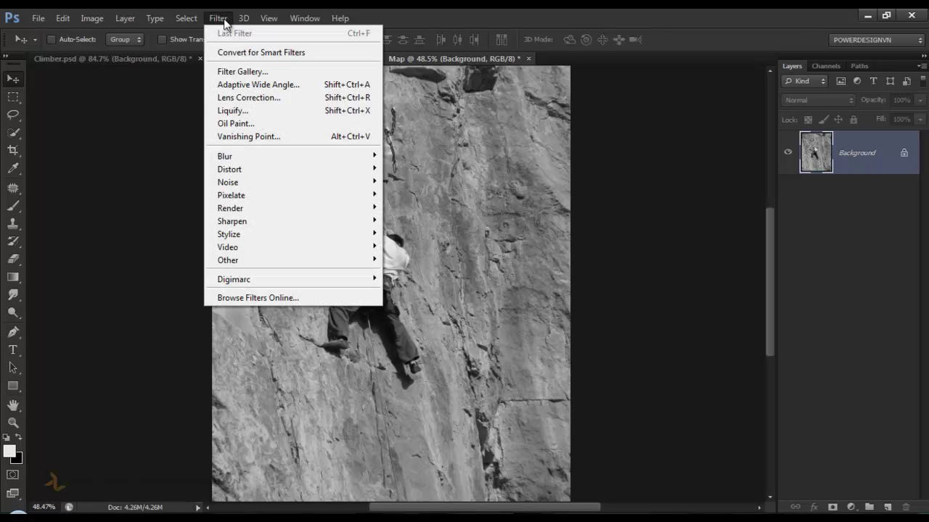
pyautogui.moveTo(291, 156)
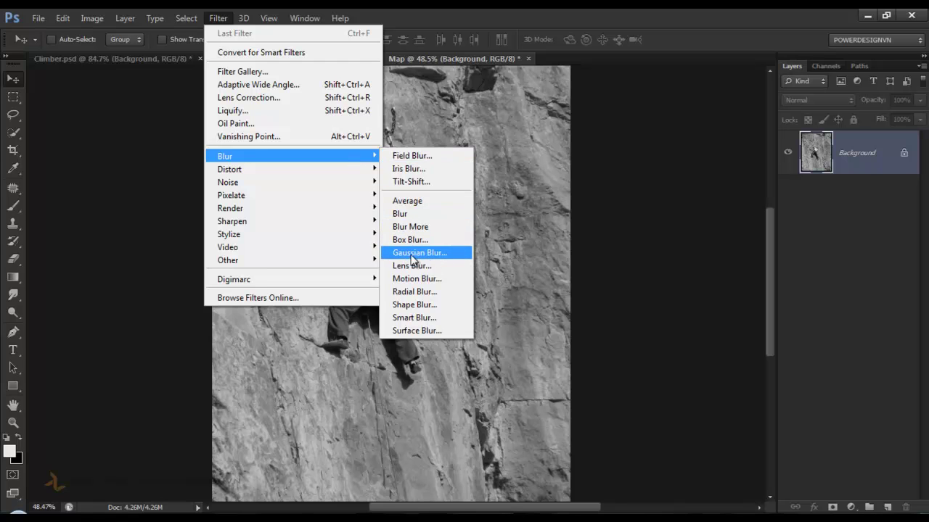
# Step: Apply a Gaussian Blur with 1.0-pixel radius to the grey Map image
pyautogui.click(448, 258)
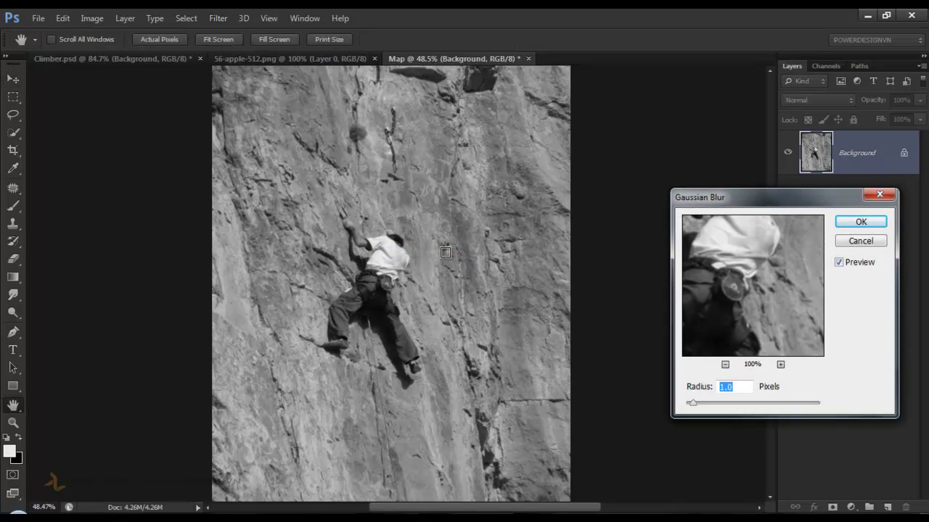
pyautogui.moveTo(724, 198); pyautogui.dragTo(550, 196)
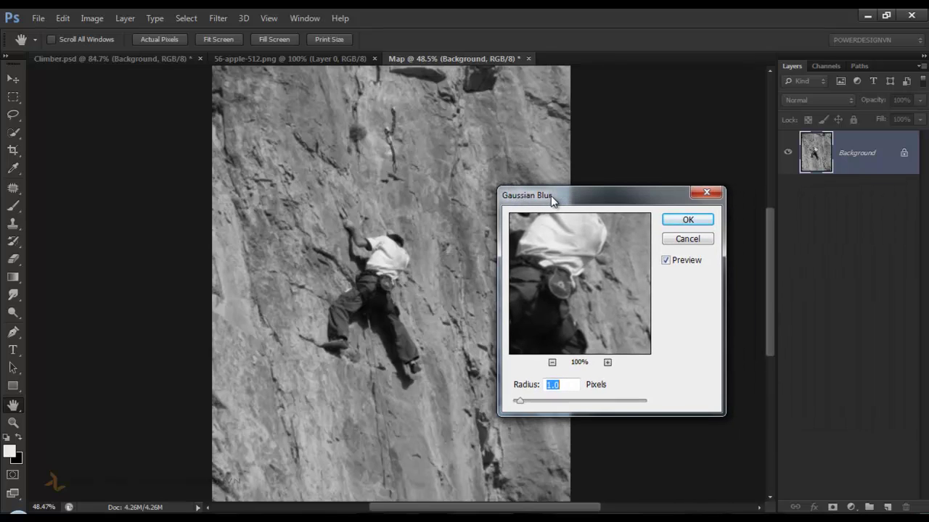
pyautogui.moveTo(551, 258); pyautogui.dragTo(565, 290)
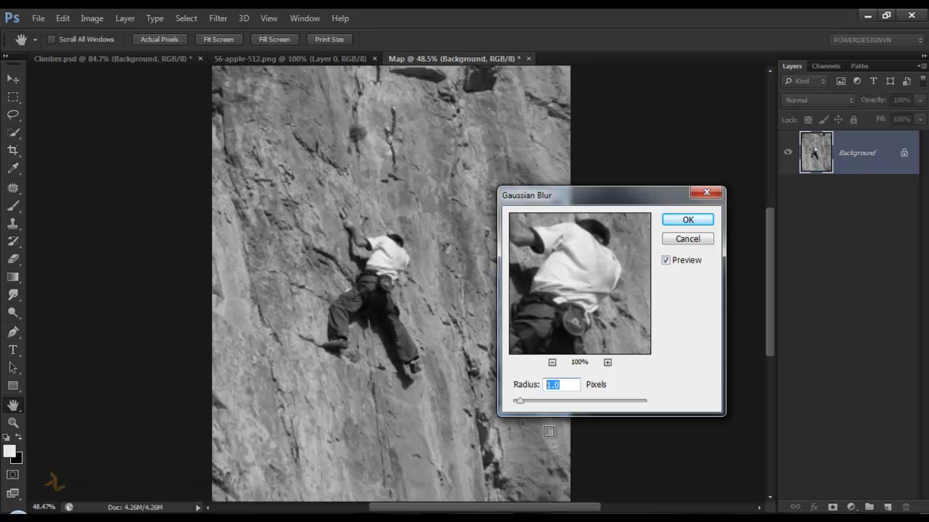
pyautogui.click(688, 223)
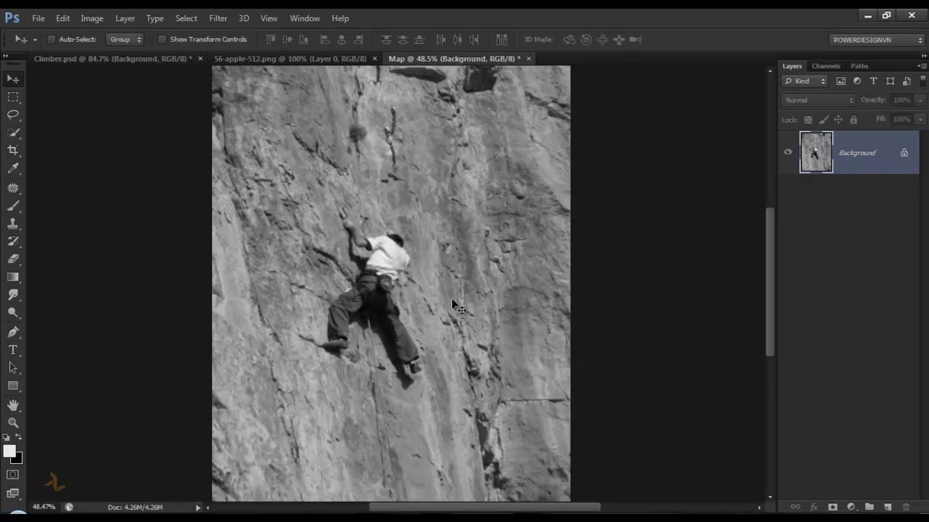
# Step: Save the image as Map.psd in the DA - Climber folder with Maximize Compatibility
pyautogui.click(39, 18)
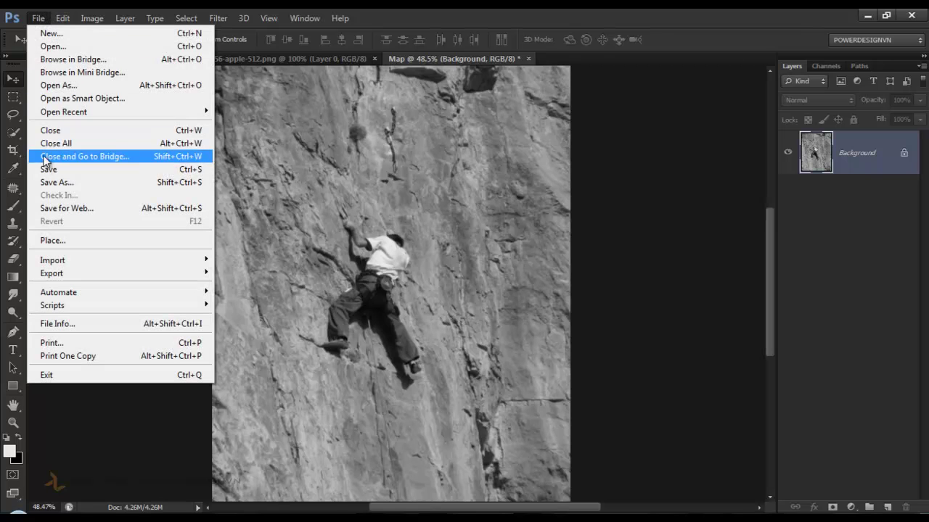
pyautogui.click(72, 180)
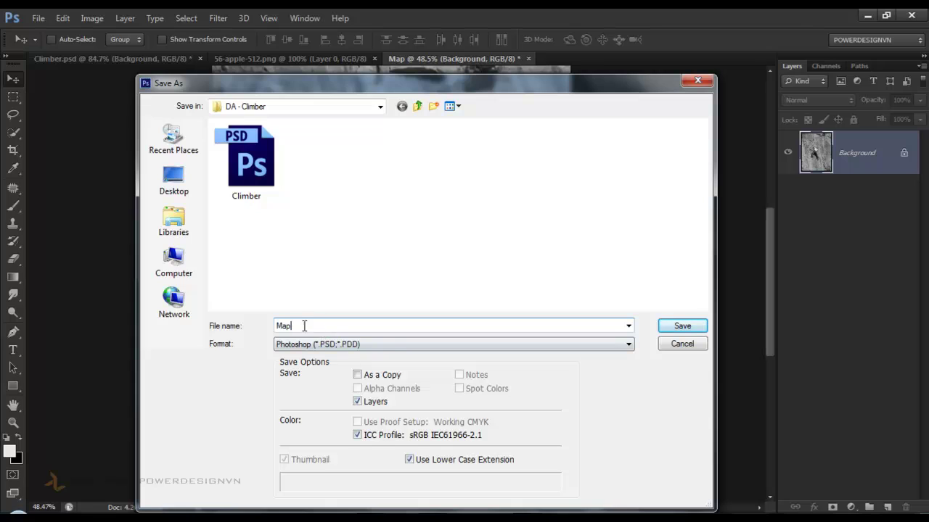
pyautogui.moveTo(304, 326); pyautogui.dragTo(274, 333)
pyautogui.click(682, 326)
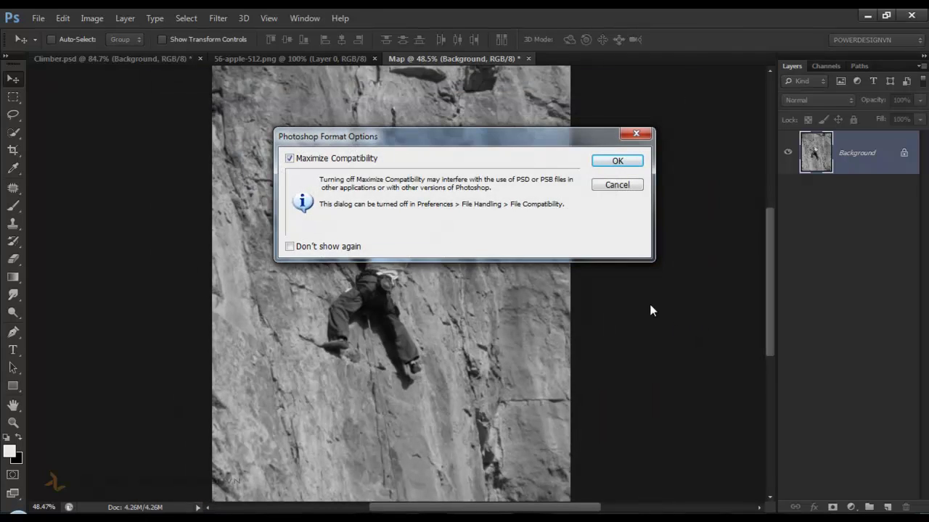
pyautogui.click(613, 163)
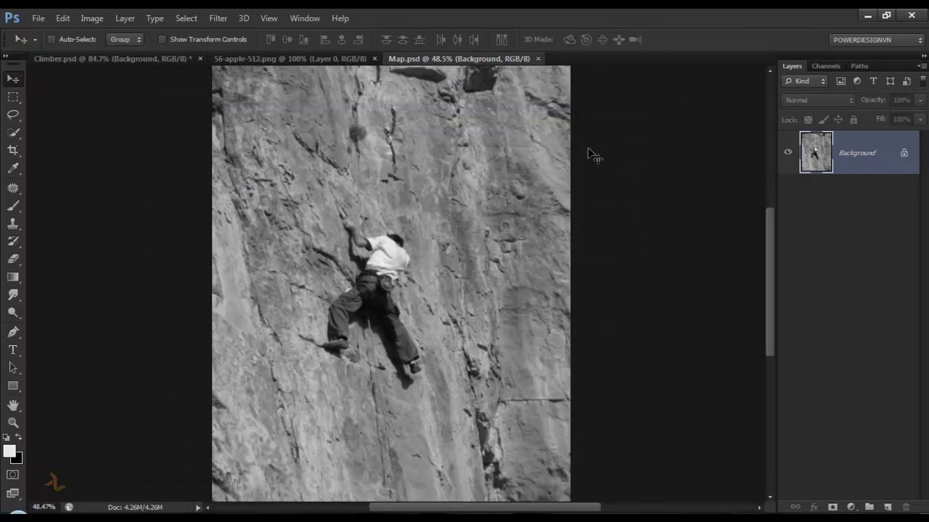
# Step: Close Map.psd and rename Layer 1 in Climber.psd to Logo
pyautogui.click(538, 59)
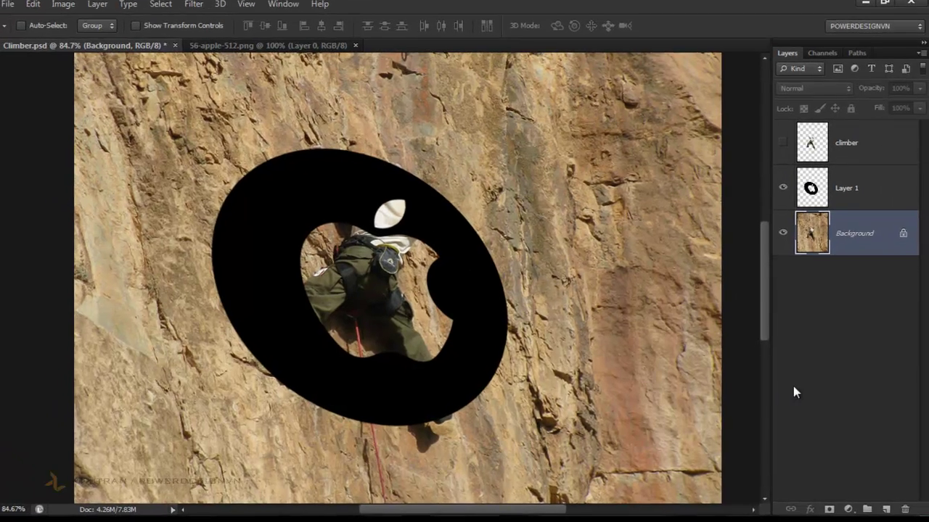
pyautogui.click(843, 193)
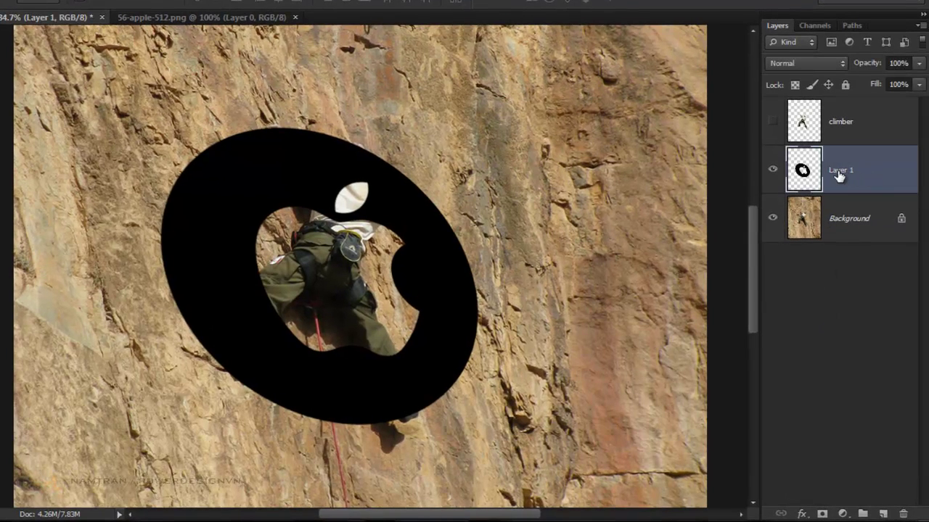
pyautogui.doubleClick(839, 171)
pyautogui.write('Logo')
pyautogui.press('Return')
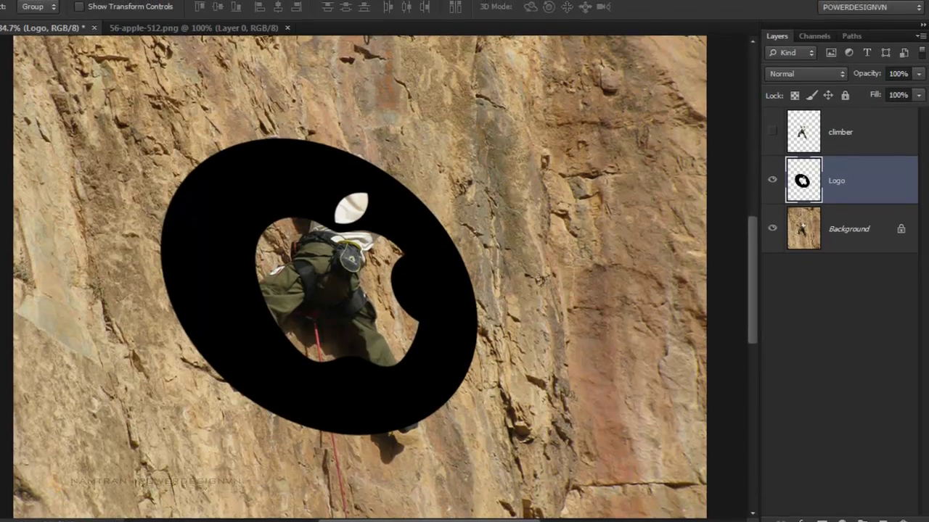
pyautogui.click(140, 19)
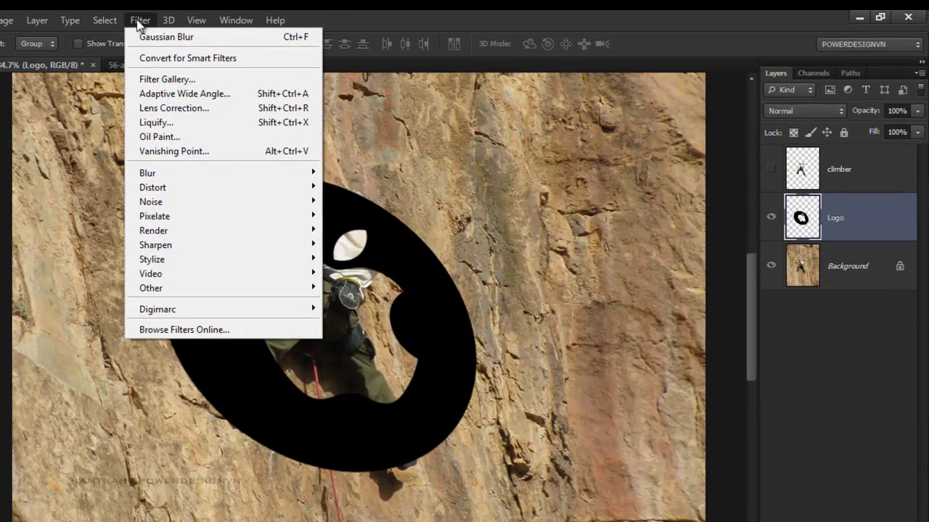
pyautogui.moveTo(152, 188)
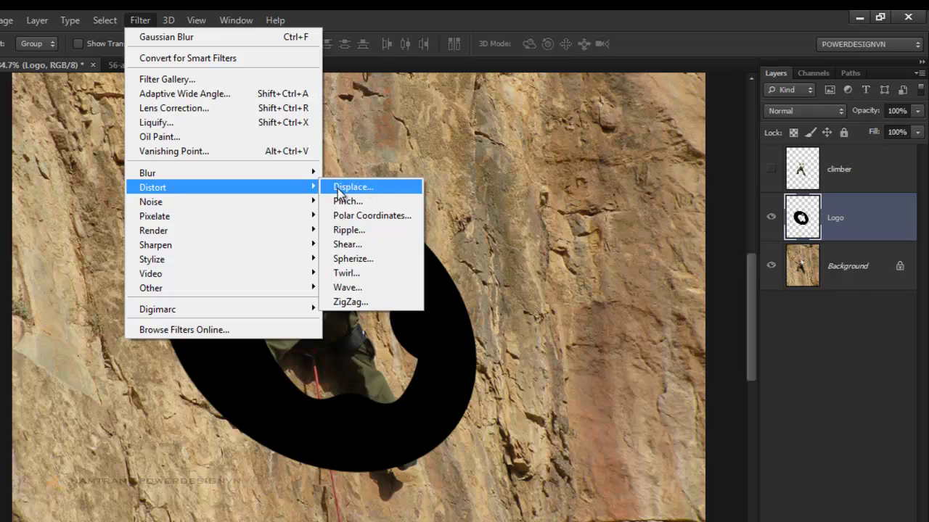
# Step: Displace the black Logo ring with Map.psd at horizontal and vertical scale 10
pyautogui.click(382, 193)
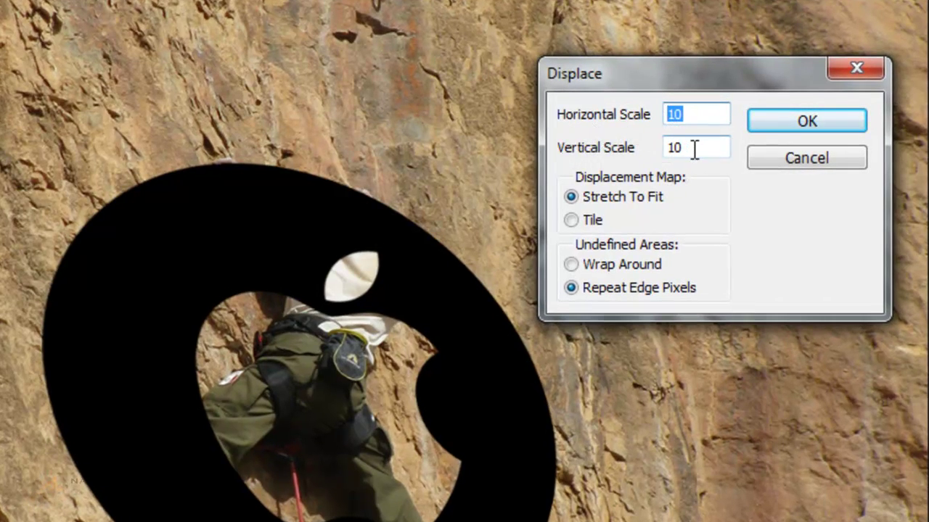
pyautogui.moveTo(694, 148); pyautogui.dragTo(665, 148)
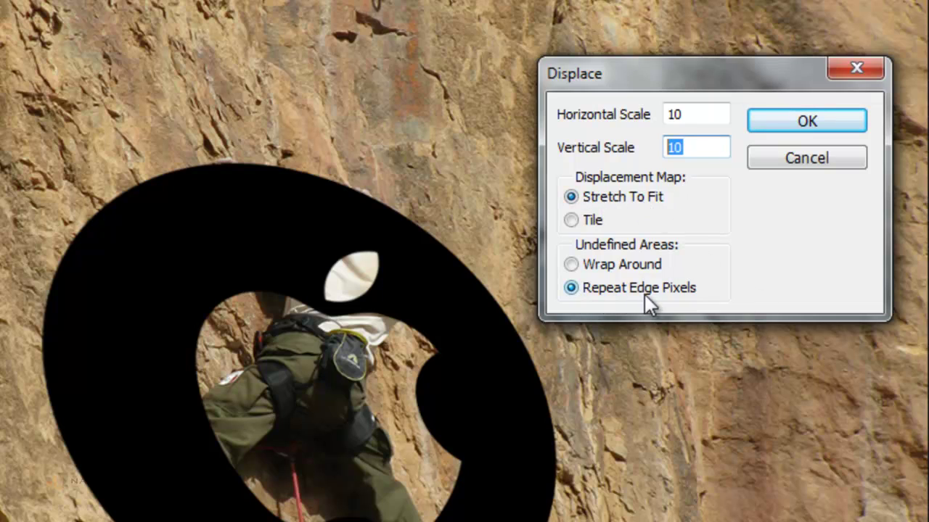
pyautogui.click(799, 123)
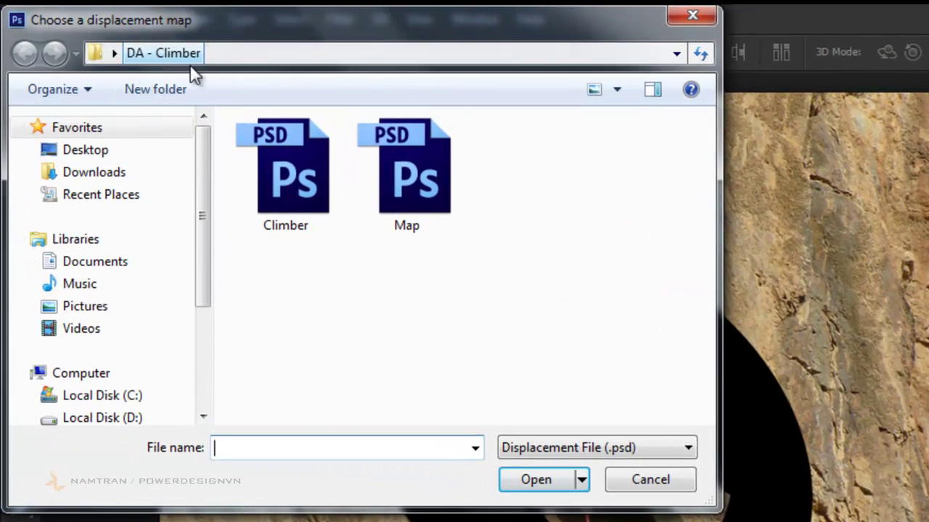
pyautogui.click(414, 201)
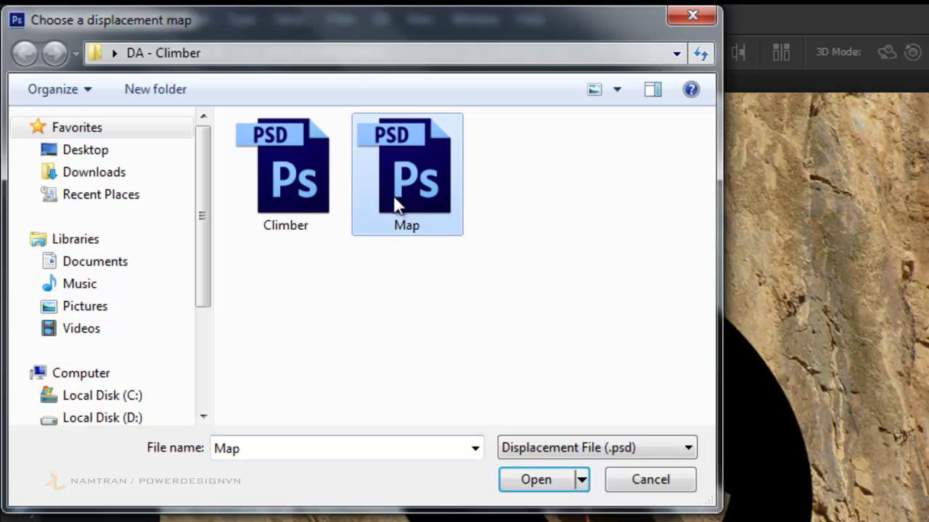
pyautogui.click(521, 480)
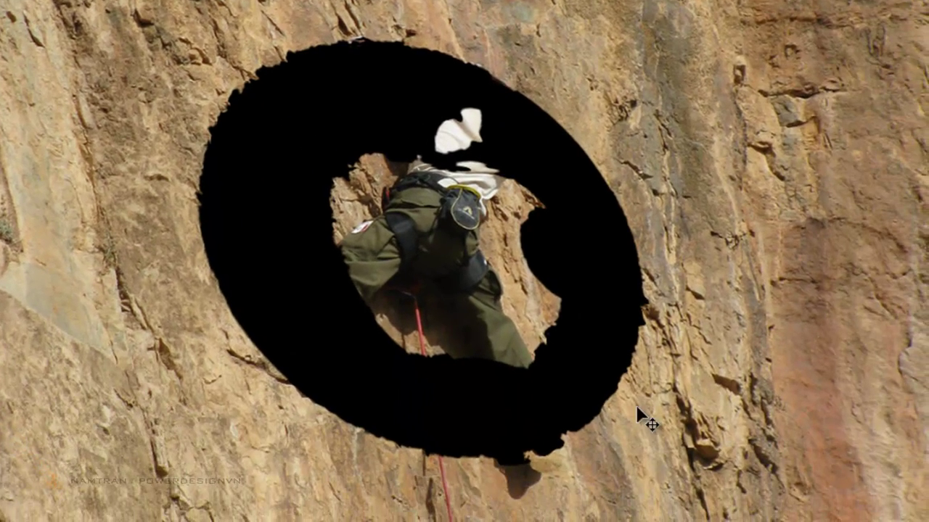
pyautogui.click(575, 415)
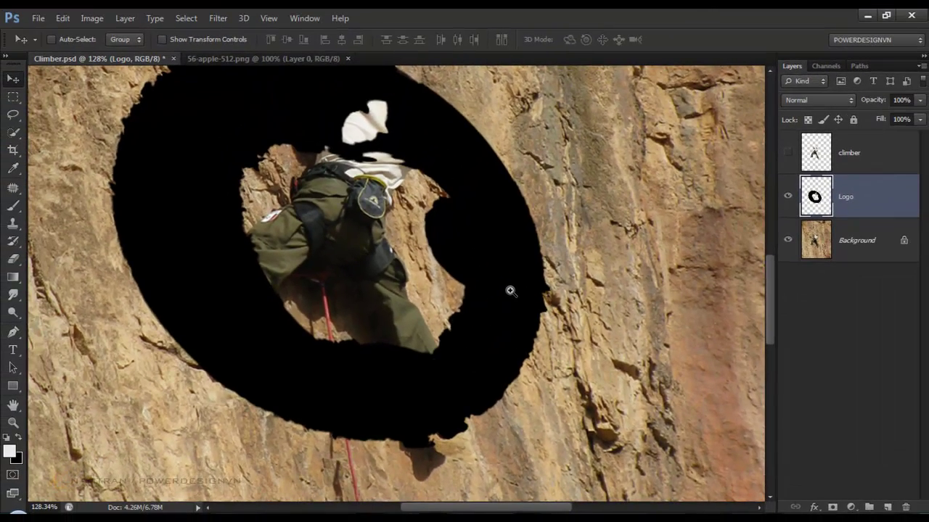
pyautogui.moveTo(500, 292); pyautogui.dragTo(486, 292)
pyautogui.moveTo(568, 218)
pyautogui.mouseDown()
pyautogui.moveTo(571, 281)
pyautogui.moveTo(574, 269)
pyautogui.mouseUp()
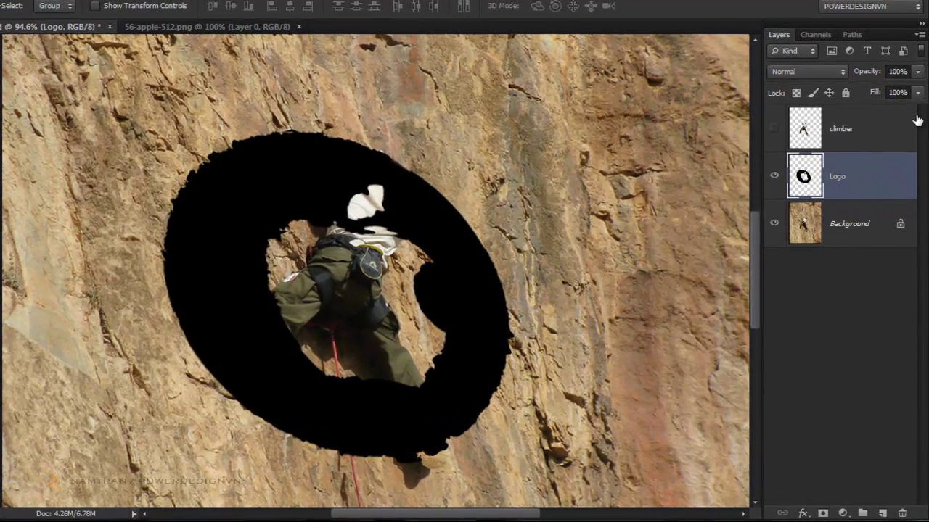
# Step: Lower the Logo layer's Fill to 0% and bring up its layer effects list
pyautogui.click(917, 96)
pyautogui.moveTo(896, 114); pyautogui.dragTo(840, 114)
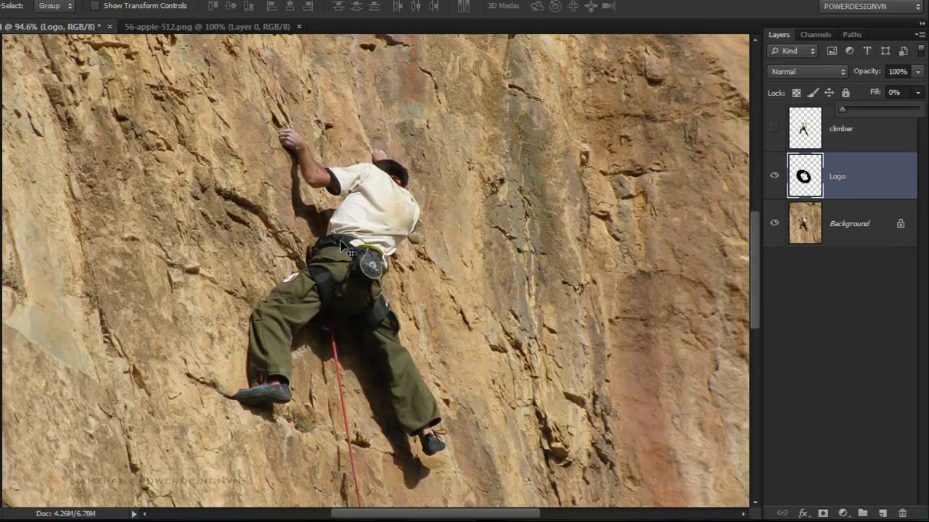
pyautogui.click(803, 512)
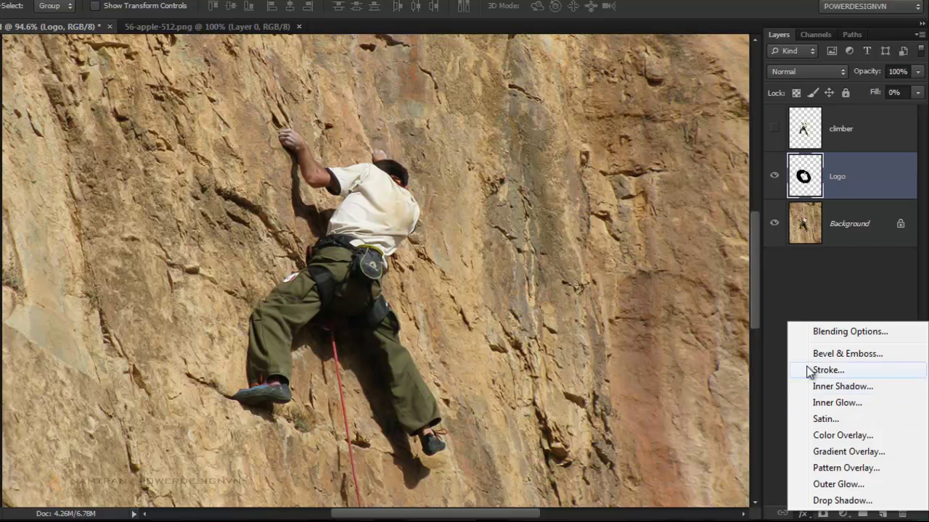
# Step: Give the Logo ring a Bevel & Emboss: Outer Bevel, Chisel Hard, direction Down, depth 1000%
pyautogui.click(844, 354)
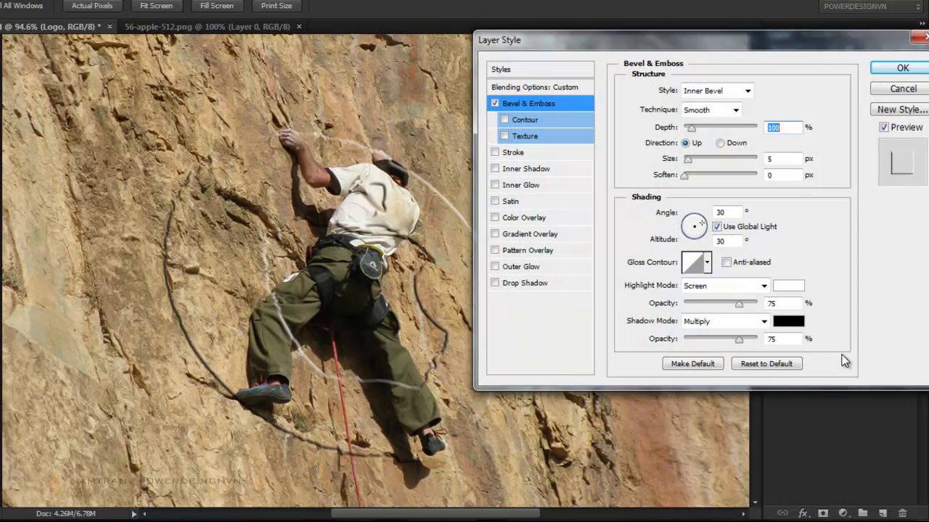
pyautogui.moveTo(589, 464); pyautogui.dragTo(470, 451)
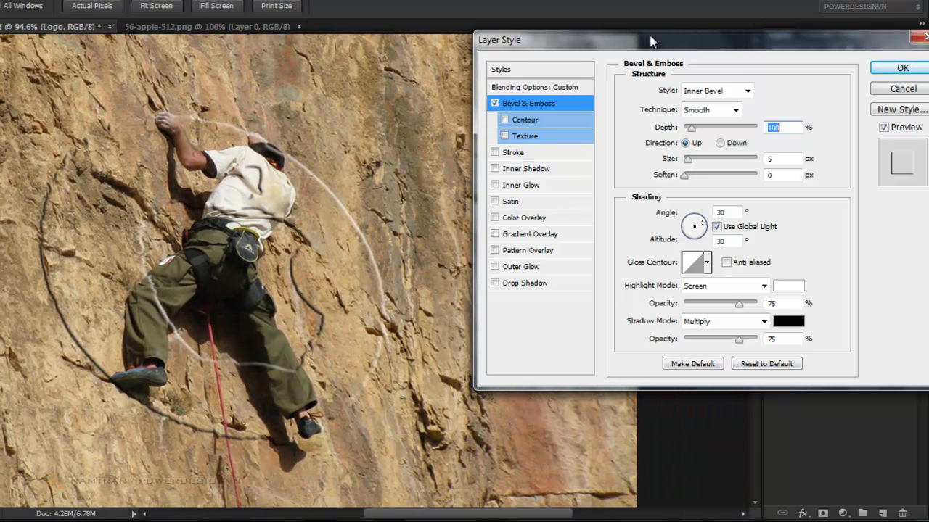
pyautogui.moveTo(651, 42); pyautogui.dragTo(630, 76)
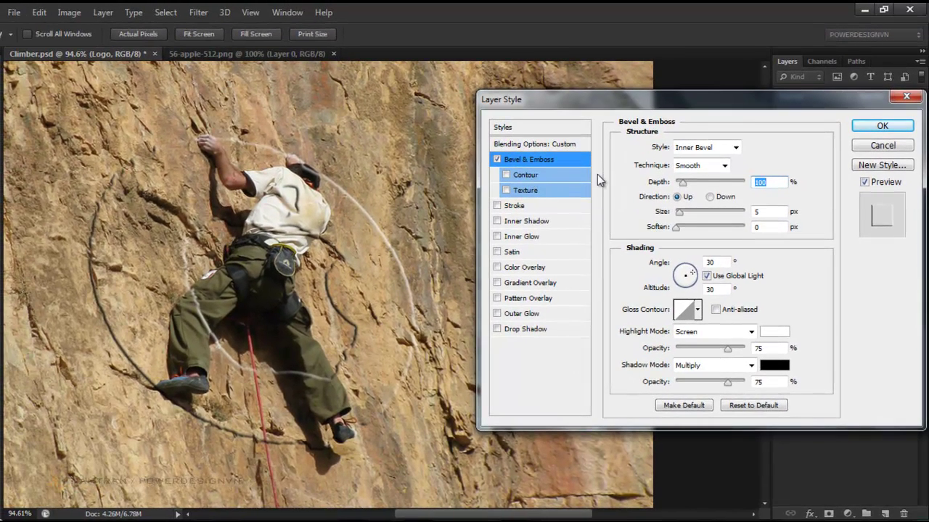
pyautogui.click(735, 148)
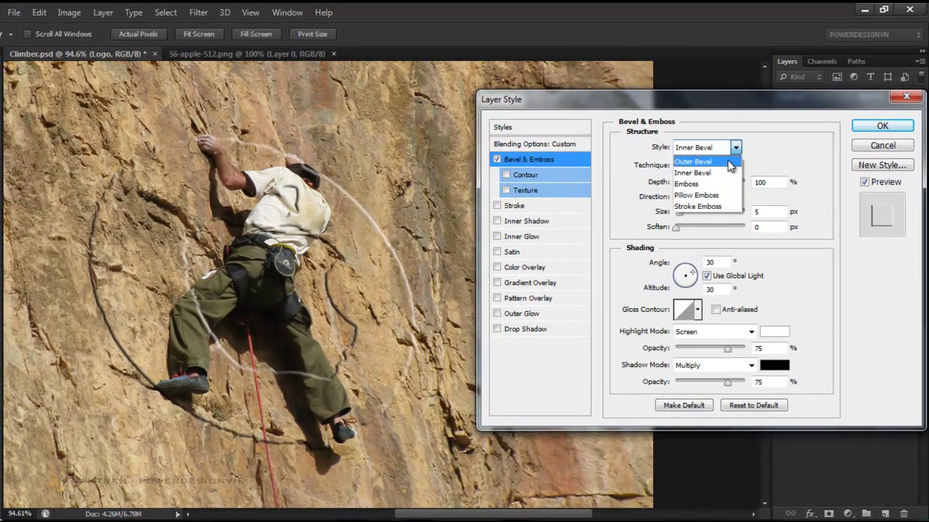
pyautogui.click(728, 161)
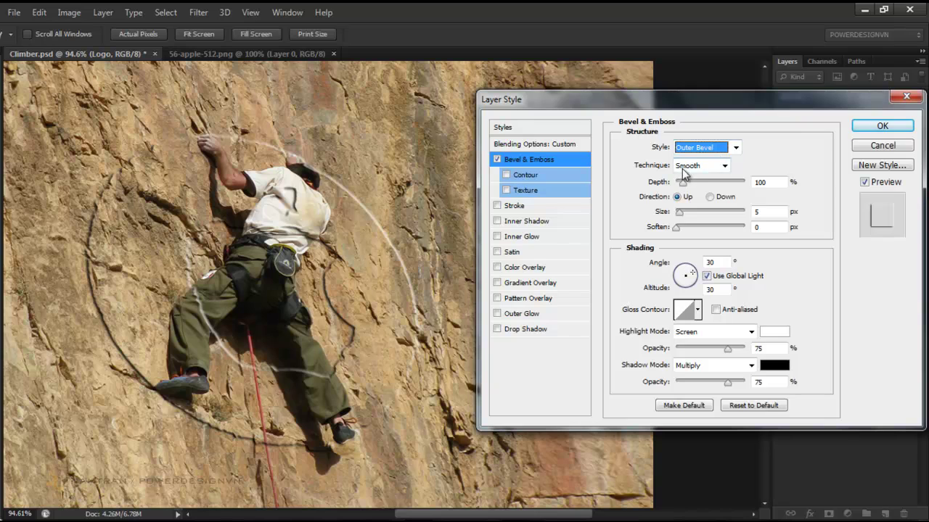
pyautogui.click(724, 166)
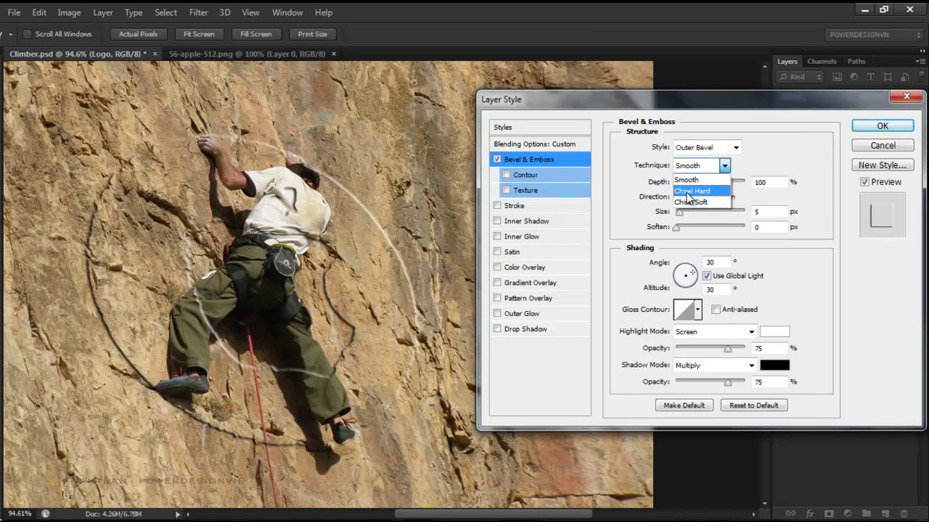
pyautogui.click(715, 195)
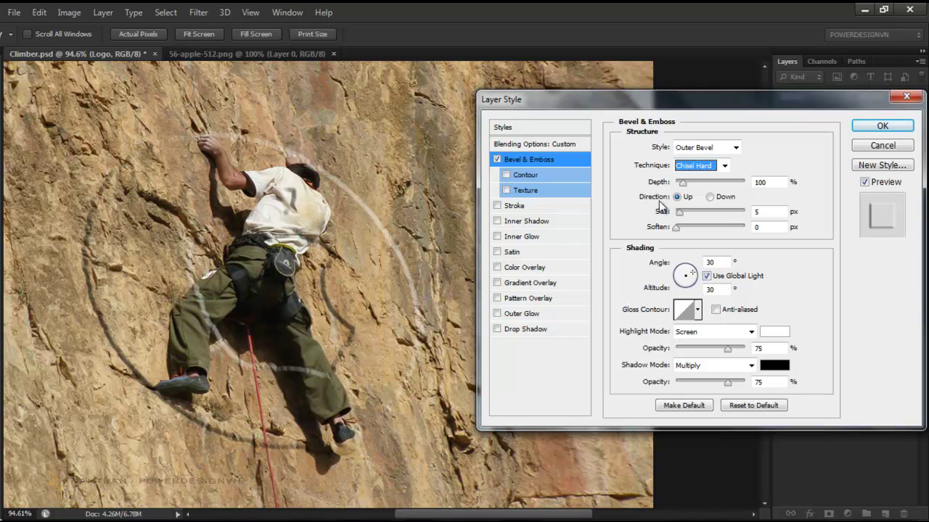
pyautogui.click(710, 197)
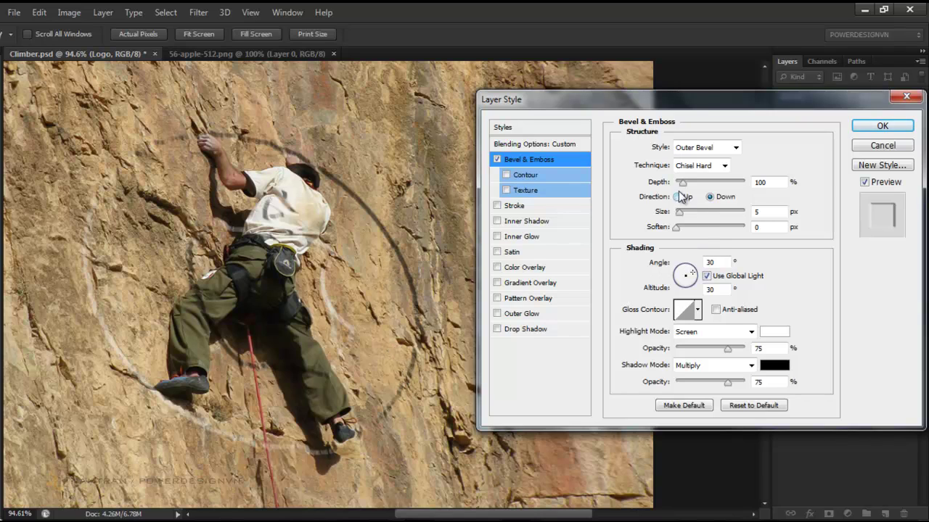
pyautogui.moveTo(682, 184); pyautogui.dragTo(761, 187)
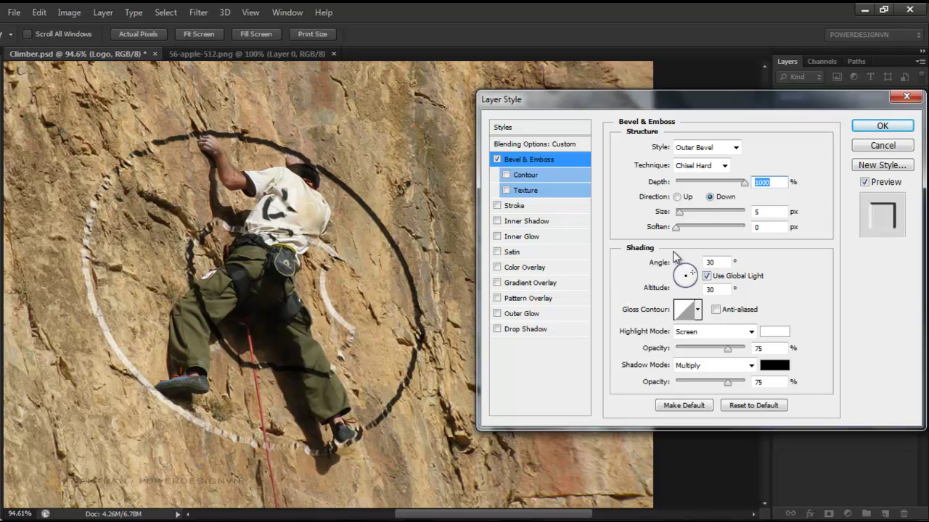
# Step: Light the bevel locally at 86° angle and 11° altitude, and set its size to 13 px
pyautogui.click(708, 276)
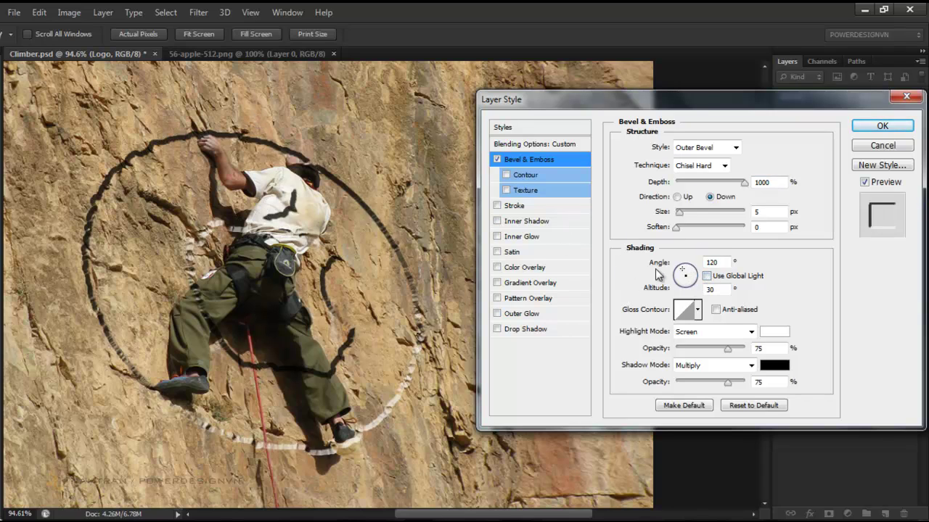
pyautogui.click(685, 270)
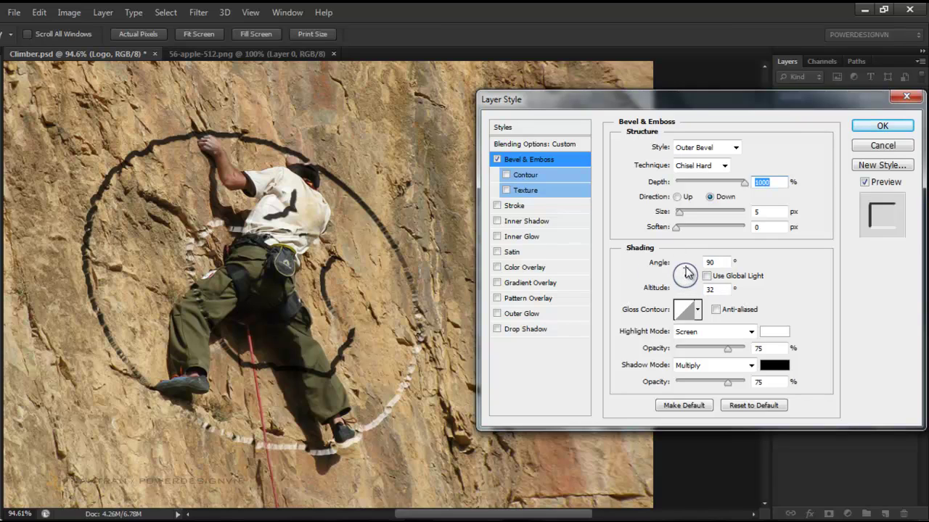
pyautogui.click(687, 271)
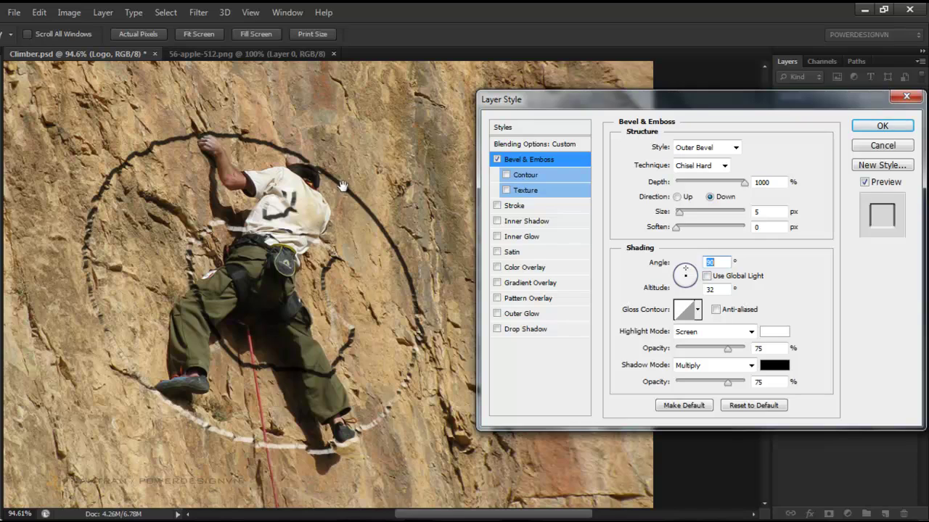
pyautogui.click(687, 271)
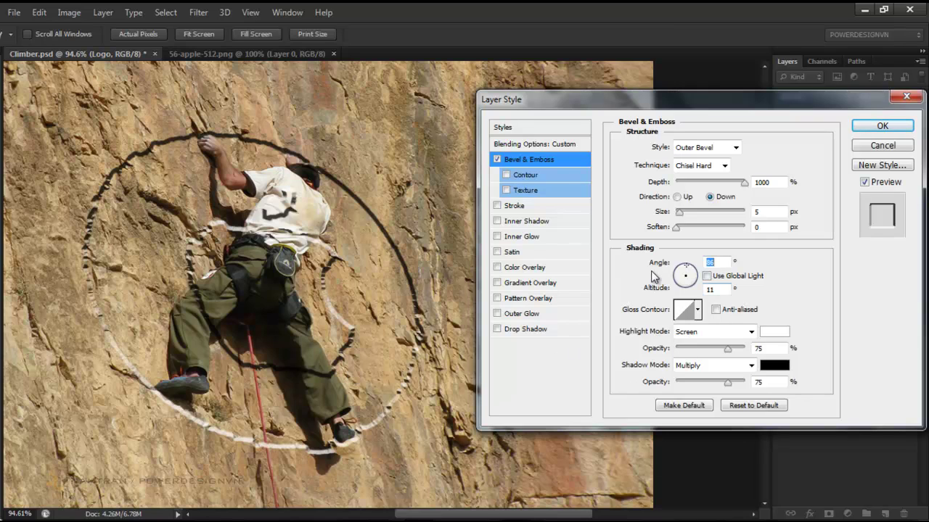
pyautogui.moveTo(682, 215); pyautogui.dragTo(686, 216)
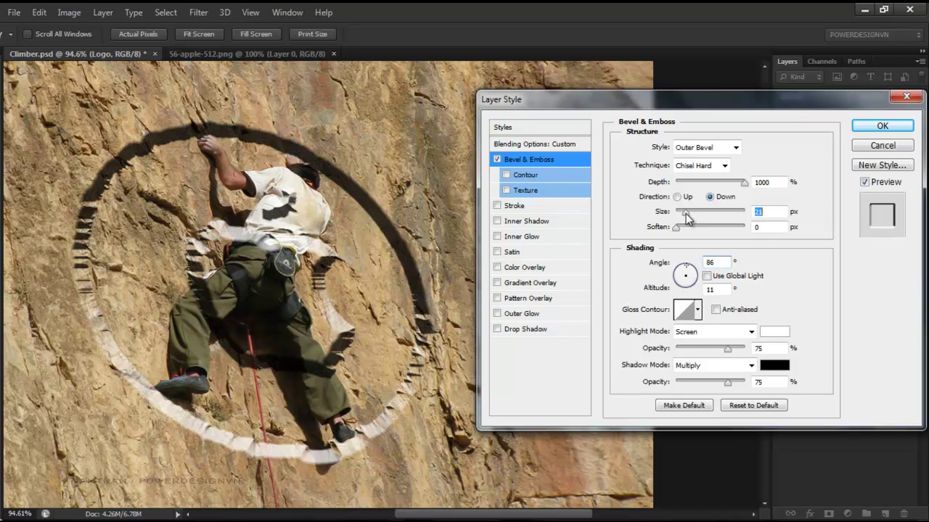
pyautogui.moveTo(687, 218); pyautogui.dragTo(685, 218)
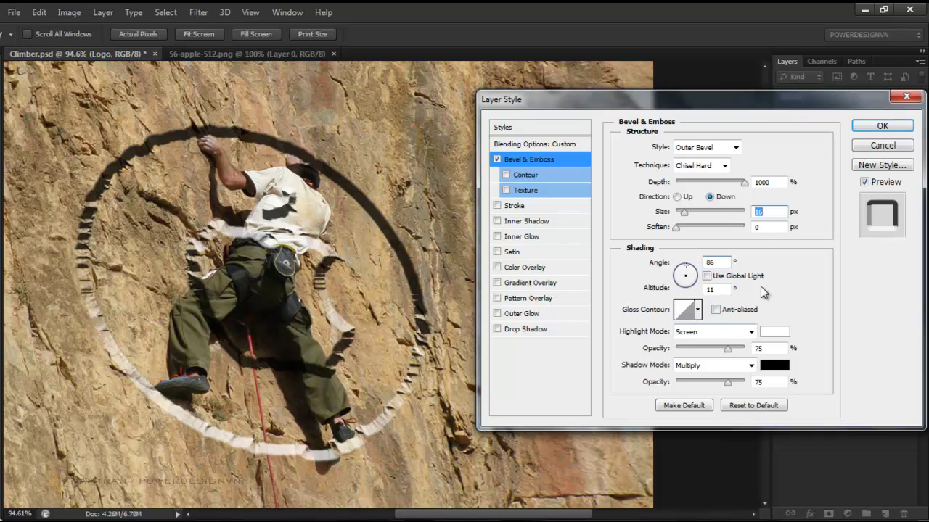
pyautogui.click(772, 213)
pyautogui.write('13')
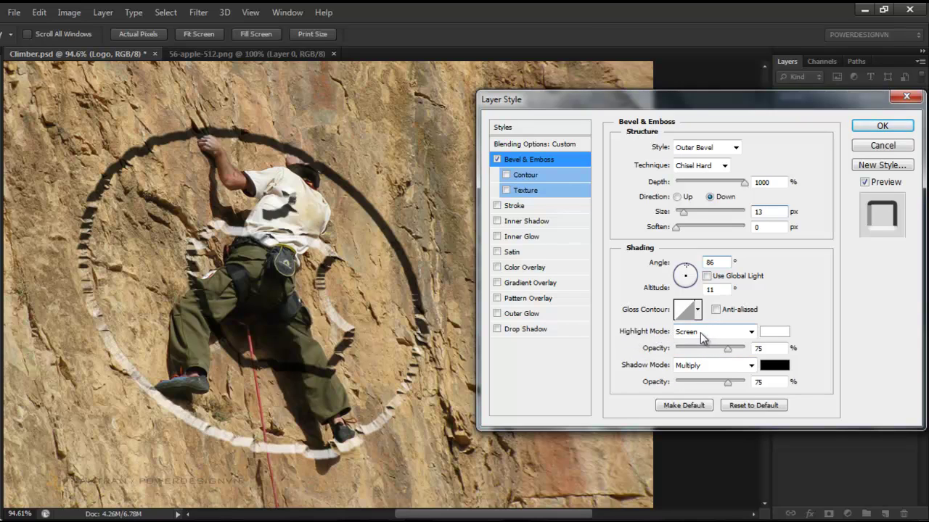
pyautogui.click(752, 334)
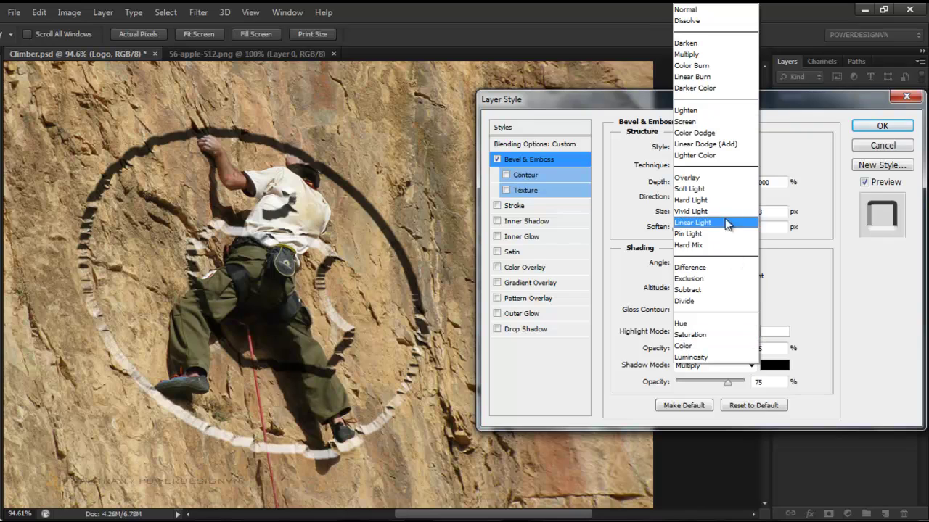
# Step: Set the bevel highlight to Overlay at 41% and raise the Multiply shadow to 85% opacity
pyautogui.click(711, 178)
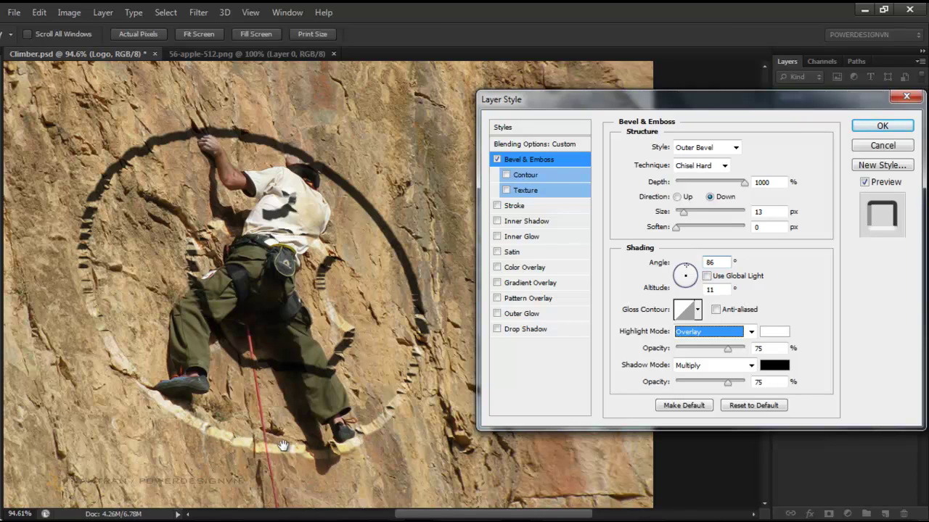
pyautogui.moveTo(727, 348); pyautogui.dragTo(704, 346)
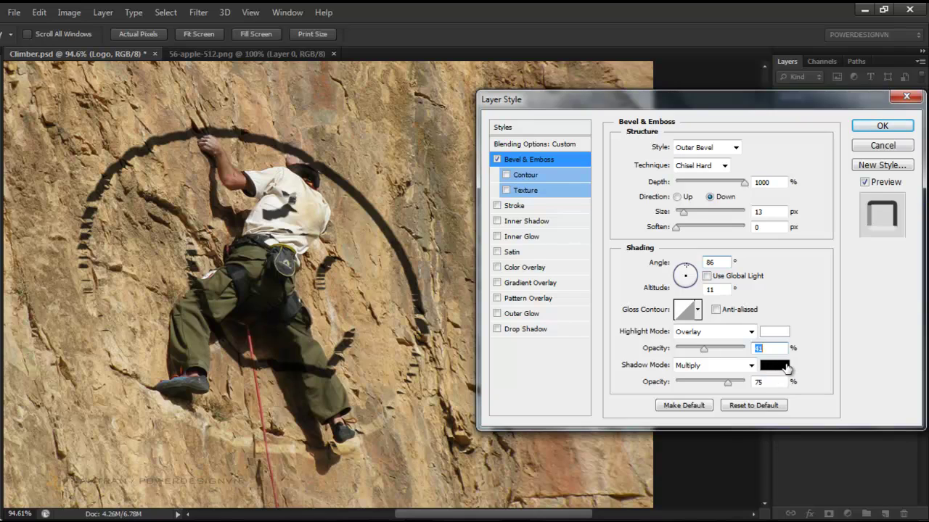
pyautogui.moveTo(727, 382)
pyautogui.mouseDown()
pyautogui.moveTo(667, 387)
pyautogui.moveTo(736, 390)
pyautogui.mouseUp()
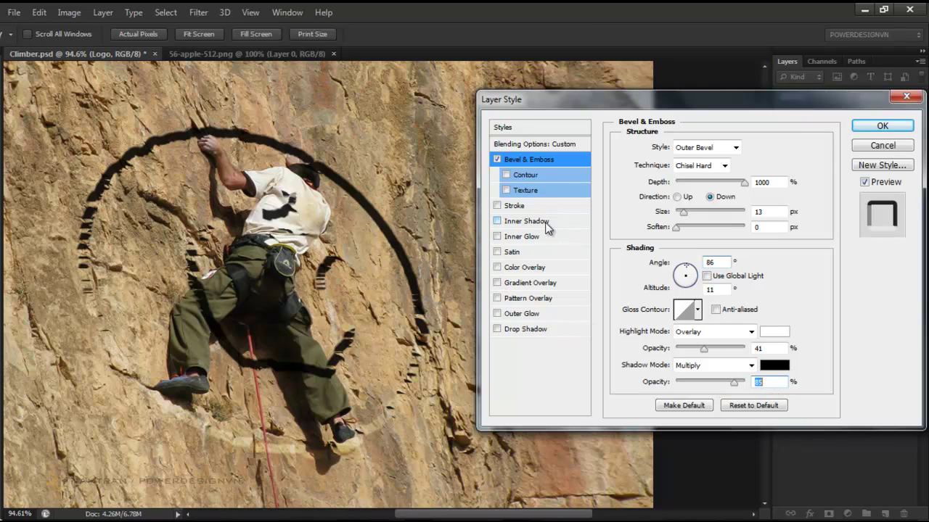
# Step: Add an Inner Shadow with a local 94° angle and a 9 px distance
pyautogui.click(532, 221)
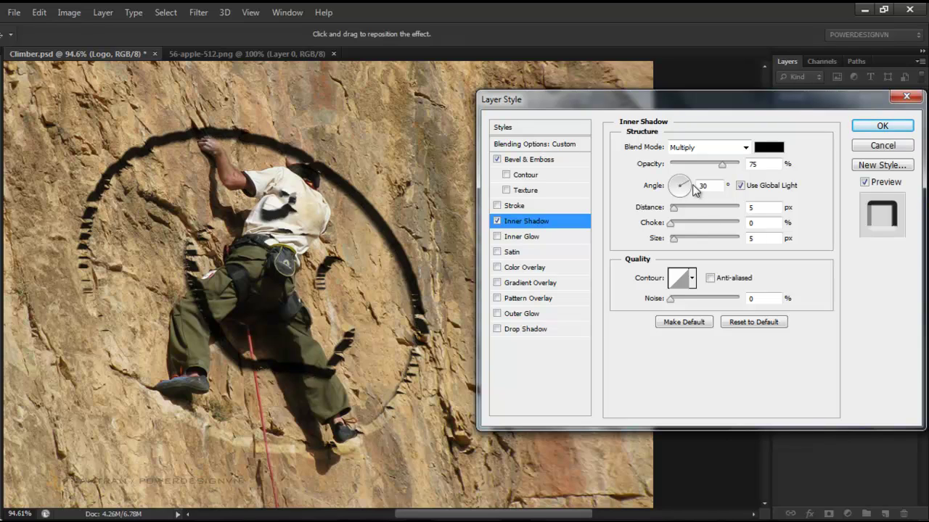
pyautogui.click(740, 186)
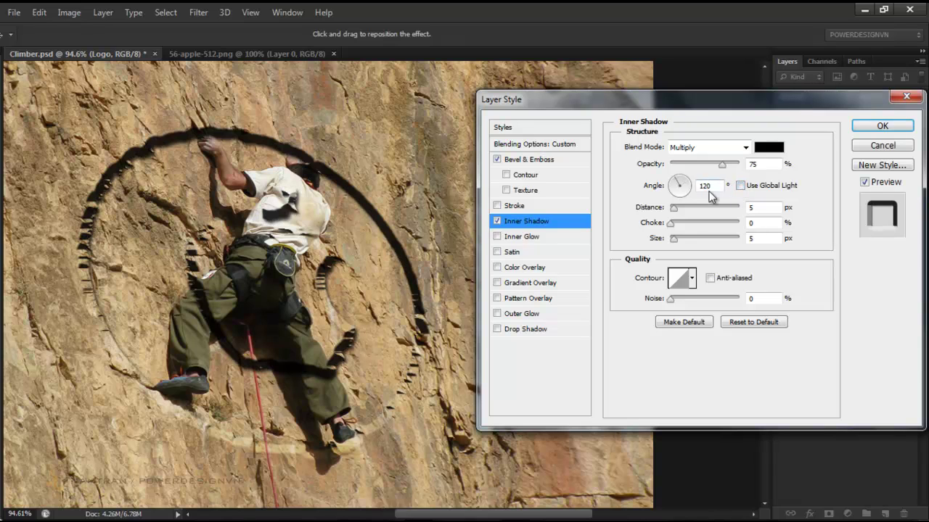
pyautogui.moveTo(677, 178); pyautogui.dragTo(678, 185)
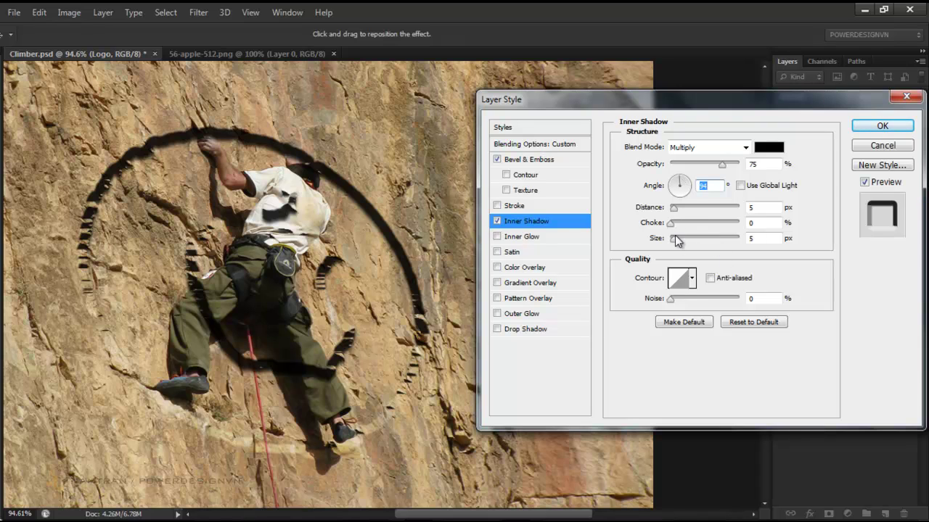
pyautogui.moveTo(675, 239); pyautogui.dragTo(672, 212)
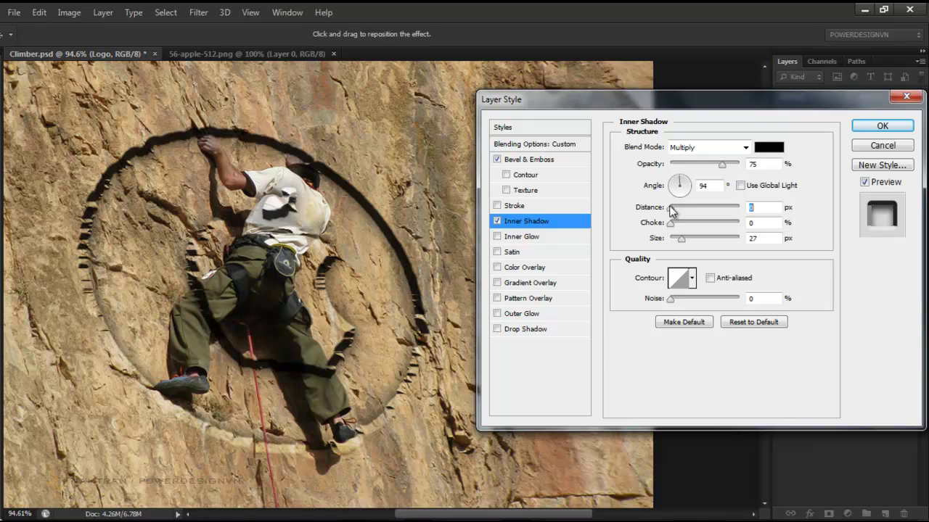
pyautogui.moveTo(674, 211)
pyautogui.mouseDown()
pyautogui.moveTo(681, 236)
pyautogui.moveTo(681, 211)
pyautogui.moveTo(672, 238)
pyautogui.mouseUp()
pyautogui.click(678, 210)
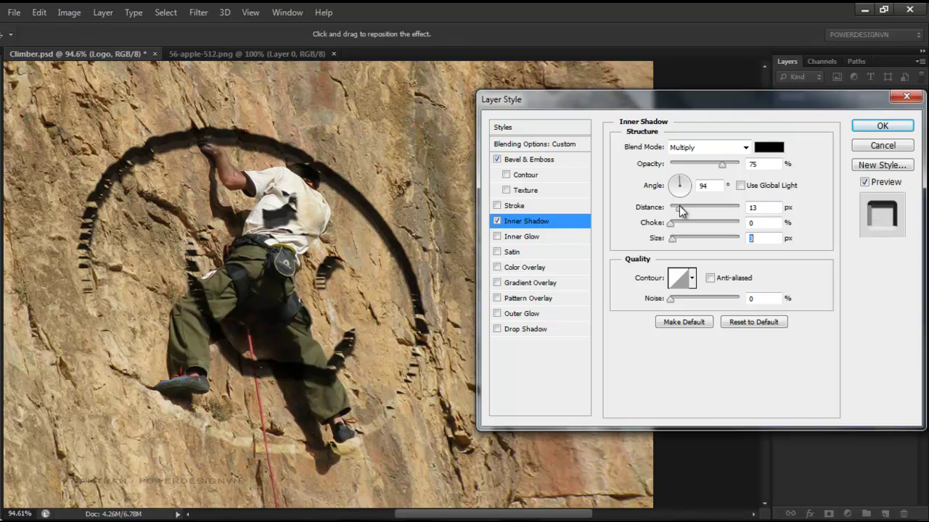
pyautogui.moveTo(680, 206); pyautogui.dragTo(683, 207)
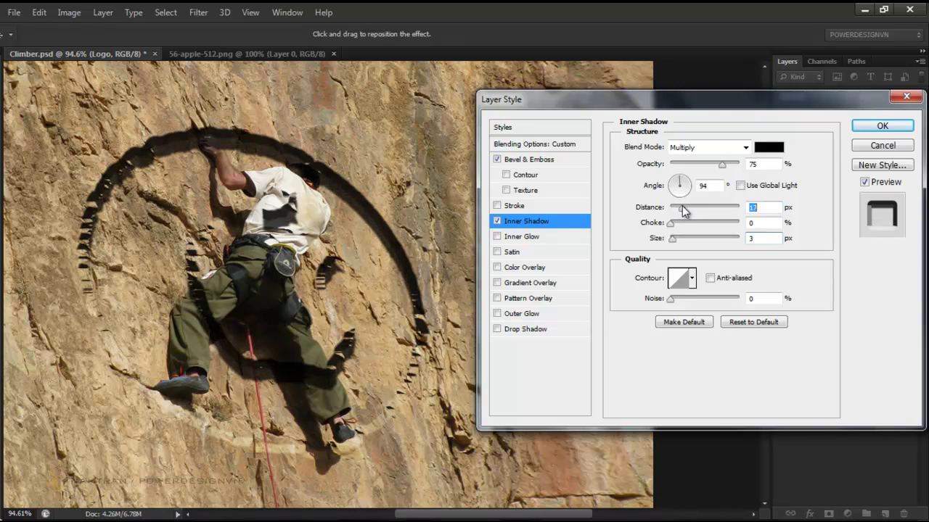
pyautogui.moveTo(682, 207); pyautogui.dragTo(676, 207)
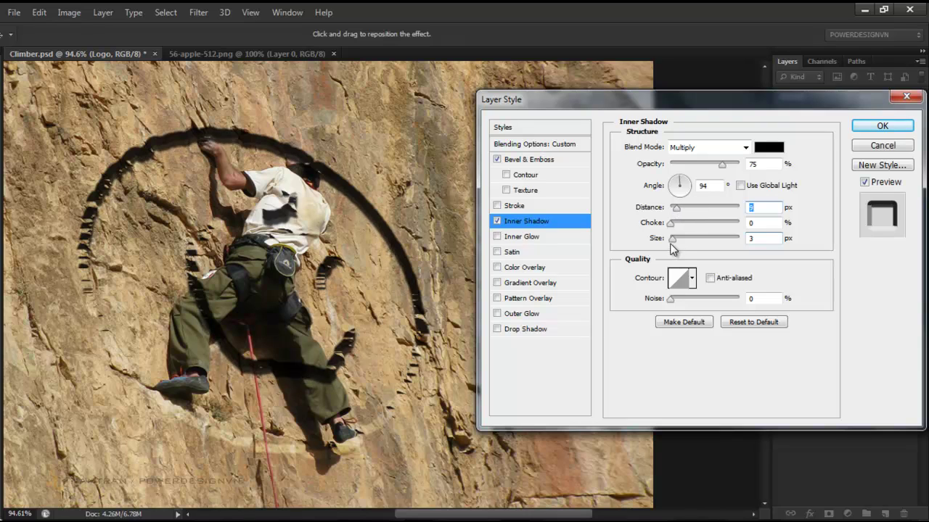
pyautogui.moveTo(672, 240); pyautogui.dragTo(682, 240)
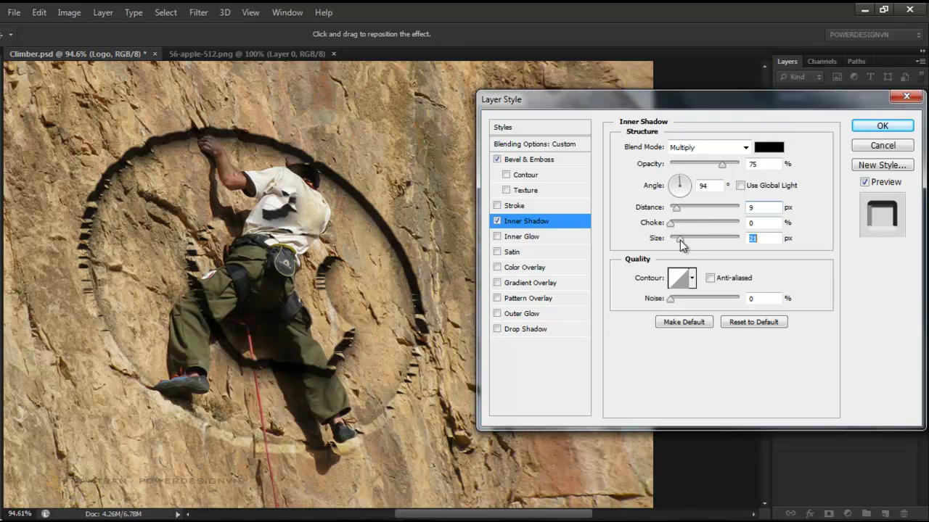
# Step: Raise the inner shadow to 100% opacity and set its size to 10 px
pyautogui.moveTo(723, 165)
pyautogui.mouseDown()
pyautogui.moveTo(735, 167)
pyautogui.moveTo(710, 168)
pyautogui.moveTo(732, 168)
pyautogui.mouseUp()
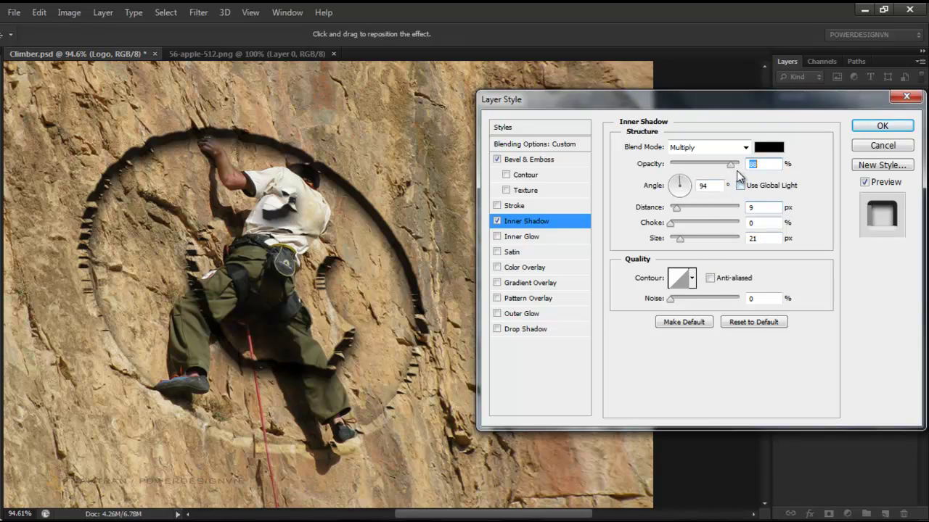
pyautogui.moveTo(735, 171); pyautogui.dragTo(747, 172)
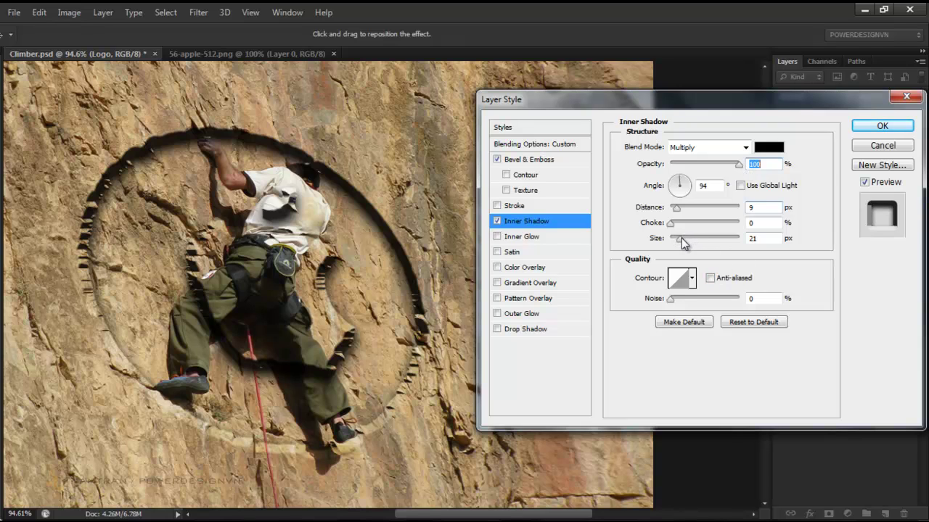
pyautogui.moveTo(681, 238); pyautogui.dragTo(679, 239)
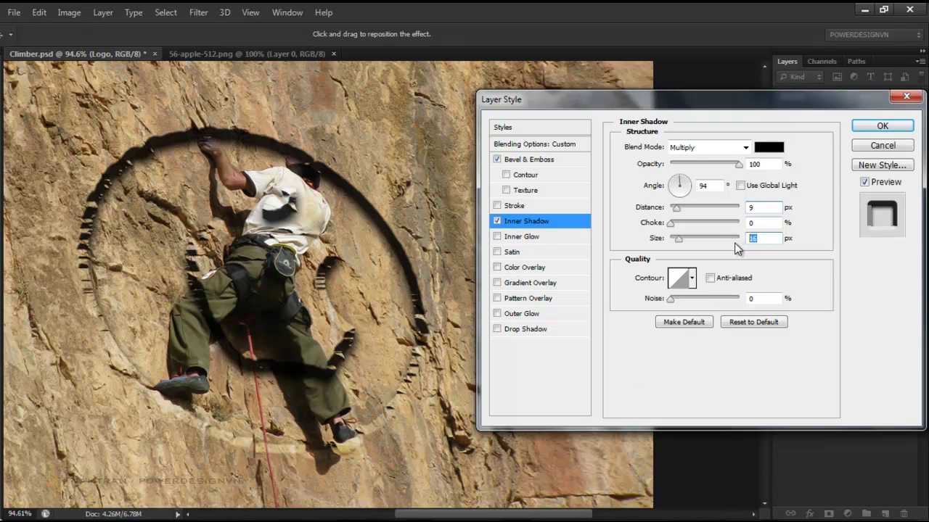
pyautogui.write('10')
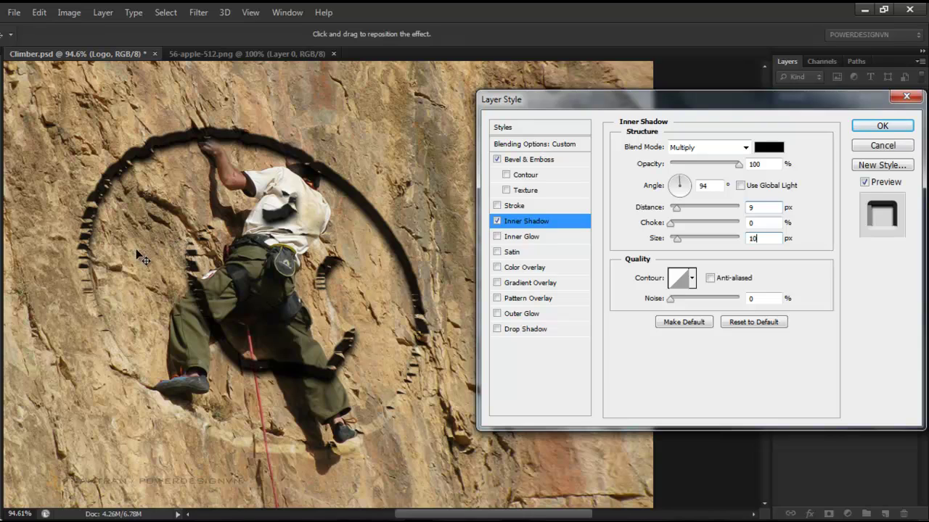
# Step: Add a red Color Overlay to the Logo ring blended in Soft Light
pyautogui.click(524, 268)
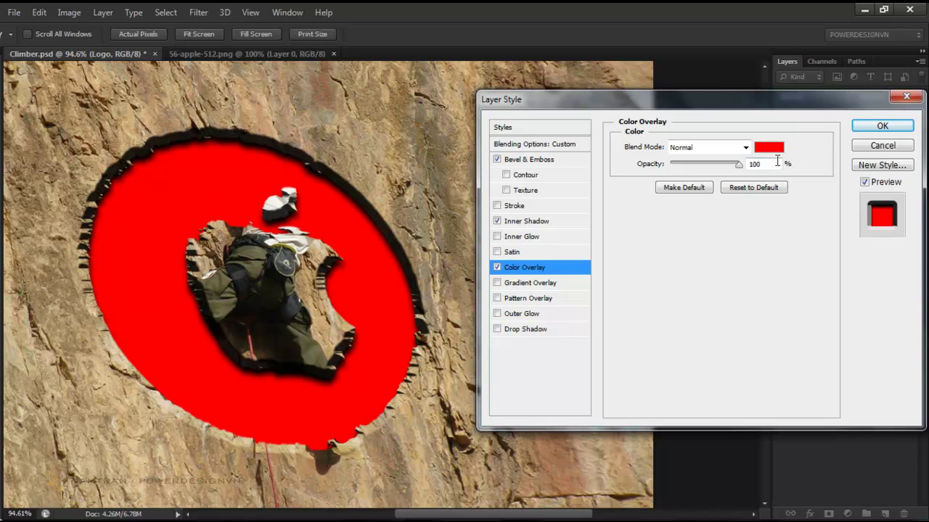
pyautogui.click(745, 147)
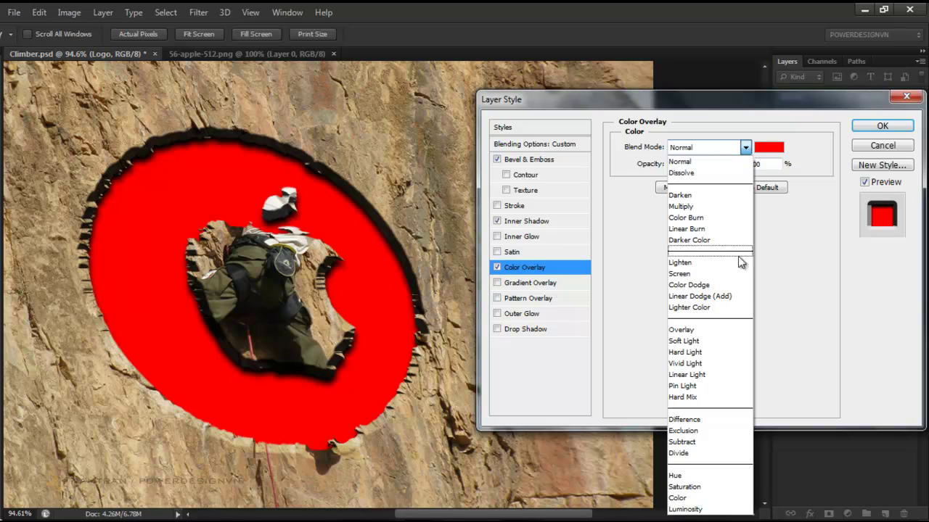
pyautogui.click(696, 341)
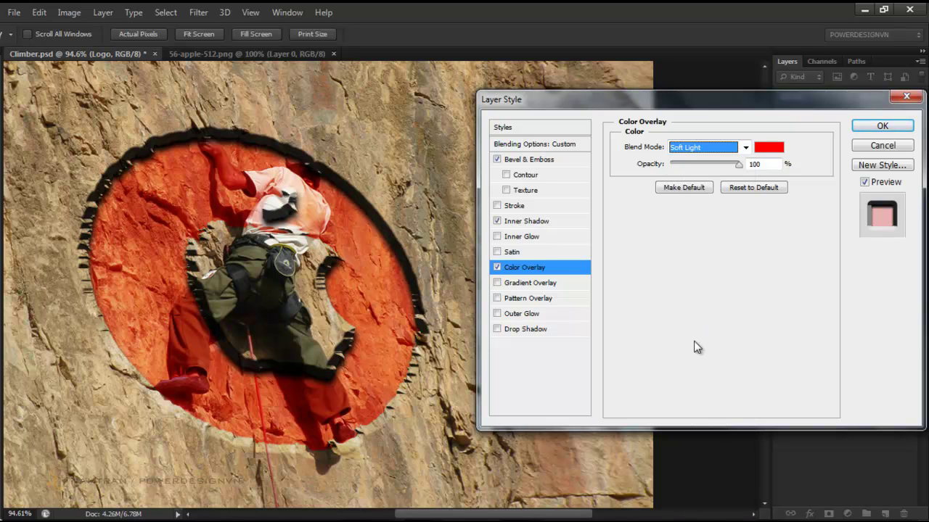
# Step: Change the overlay colour to the rock's sampled brown (91775f) at 67% opacity
pyautogui.click(775, 148)
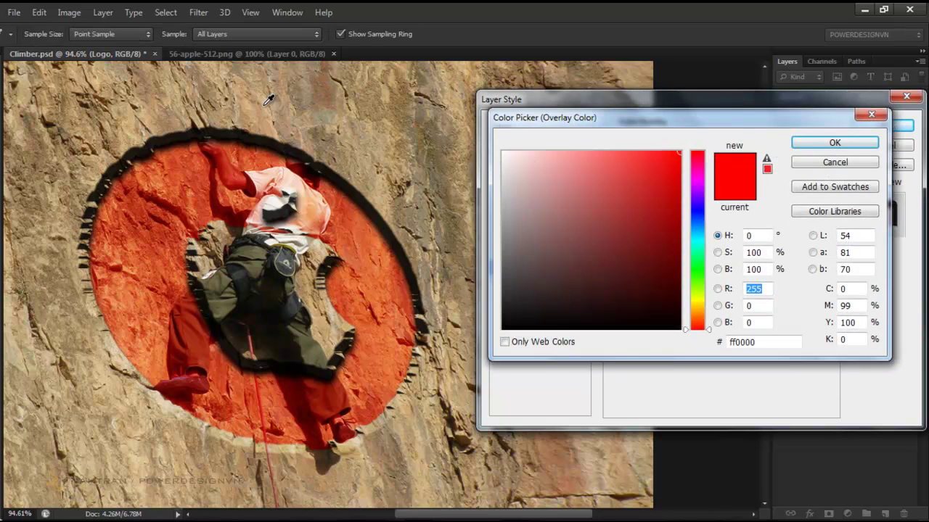
pyautogui.click(317, 100)
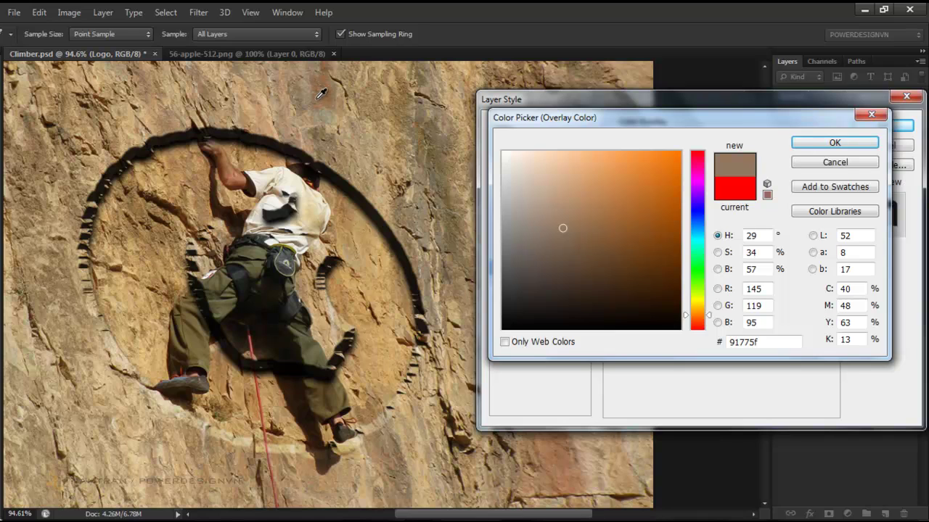
pyautogui.click(835, 146)
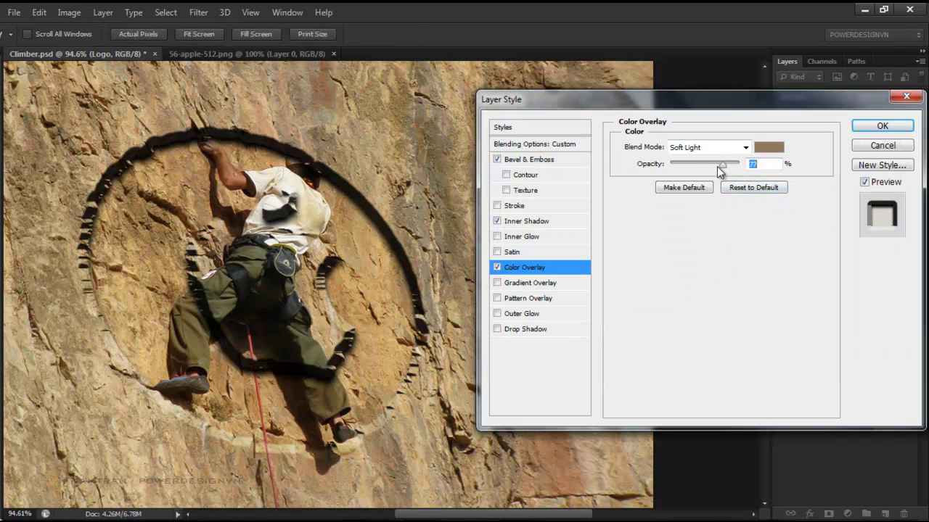
pyautogui.moveTo(718, 168)
pyautogui.mouseDown()
pyautogui.moveTo(769, 168)
pyautogui.moveTo(731, 167)
pyautogui.mouseUp()
pyautogui.press('BackSpace')
pyautogui.scroll(-2, 299, 274)
pyautogui.scroll(-1, 302, 265)
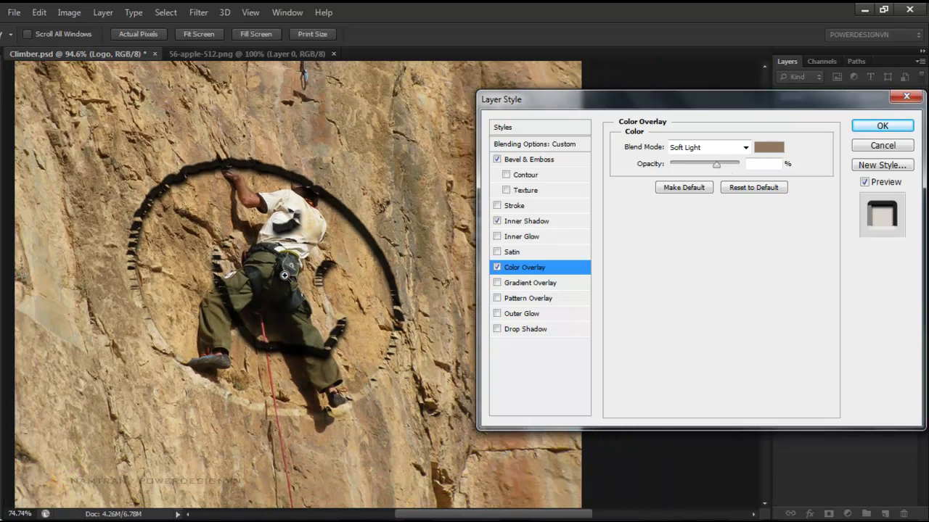
pyautogui.scroll(-2, 304, 250)
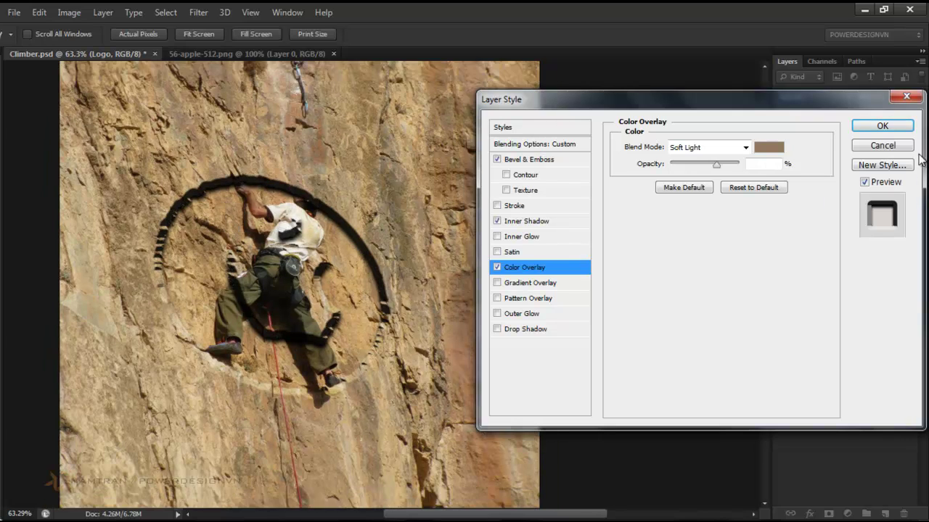
pyautogui.hotkey('ctrl', 'z')
# Step: Apply the layer style and make the climber layer visible above the carved ring
pyautogui.click(867, 131)
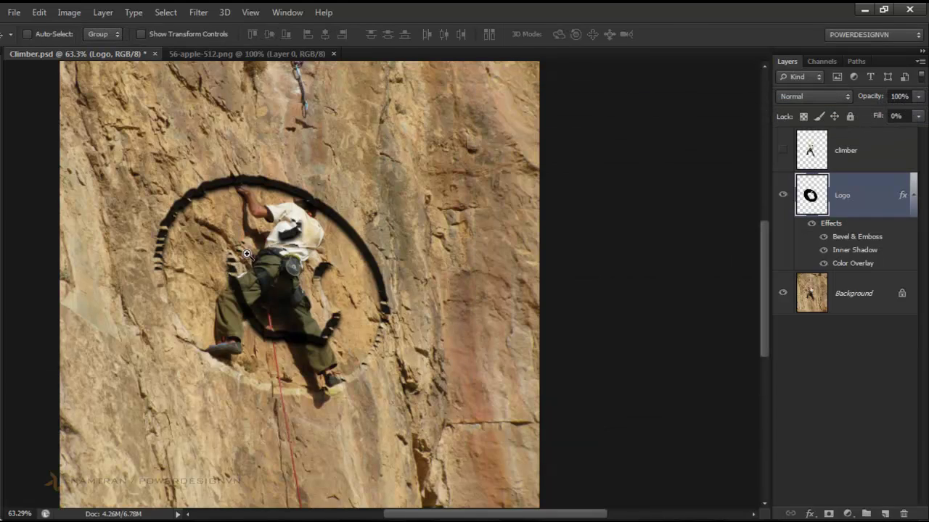
pyautogui.moveTo(248, 255); pyautogui.dragTo(307, 252)
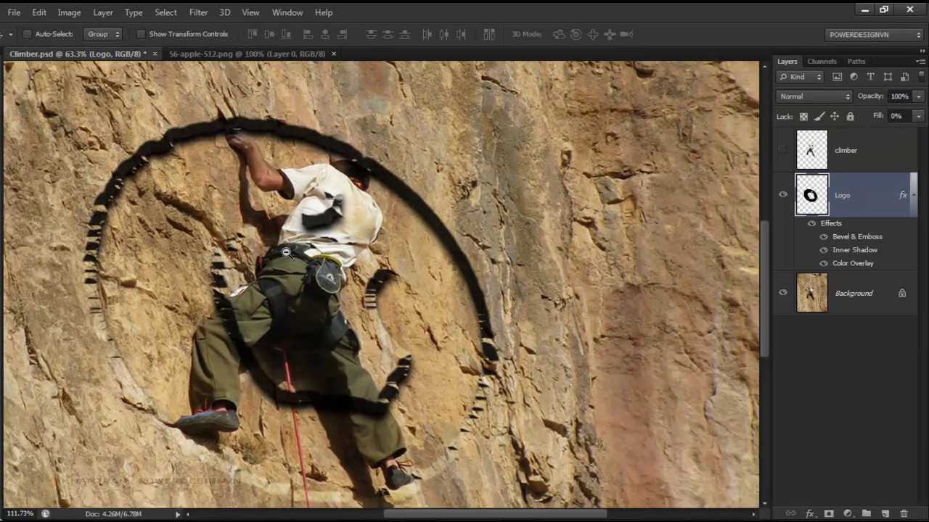
pyautogui.scroll(-2, 324, 336)
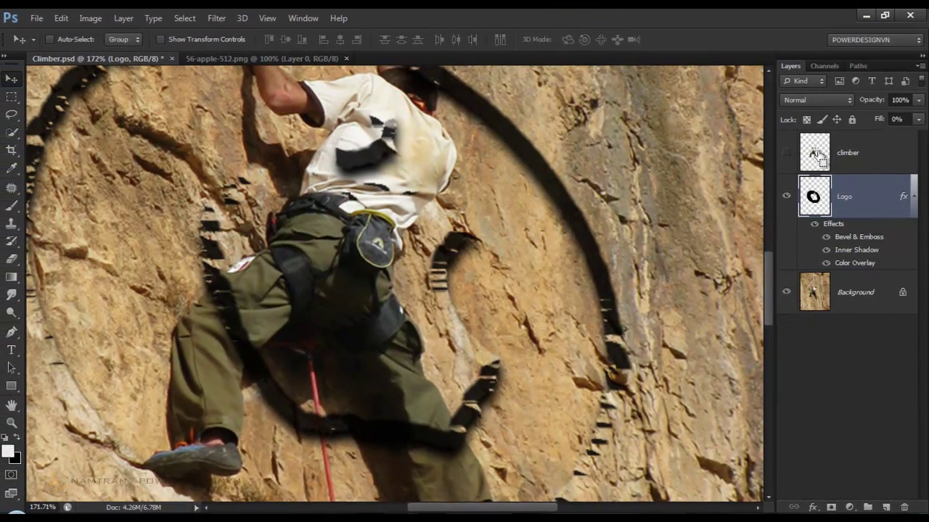
pyautogui.keyDown('ctrl'); pyautogui.click(813, 153); pyautogui.keyUp('ctrl')
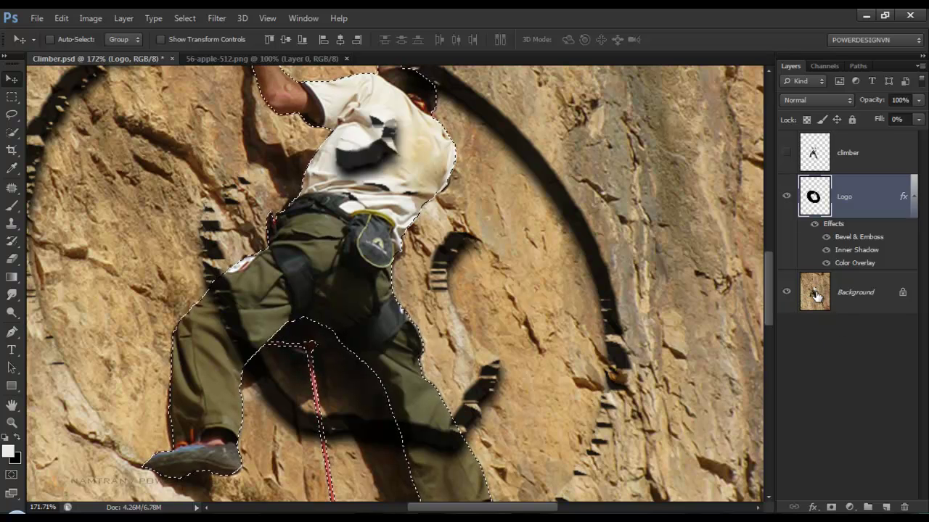
pyautogui.click(807, 161)
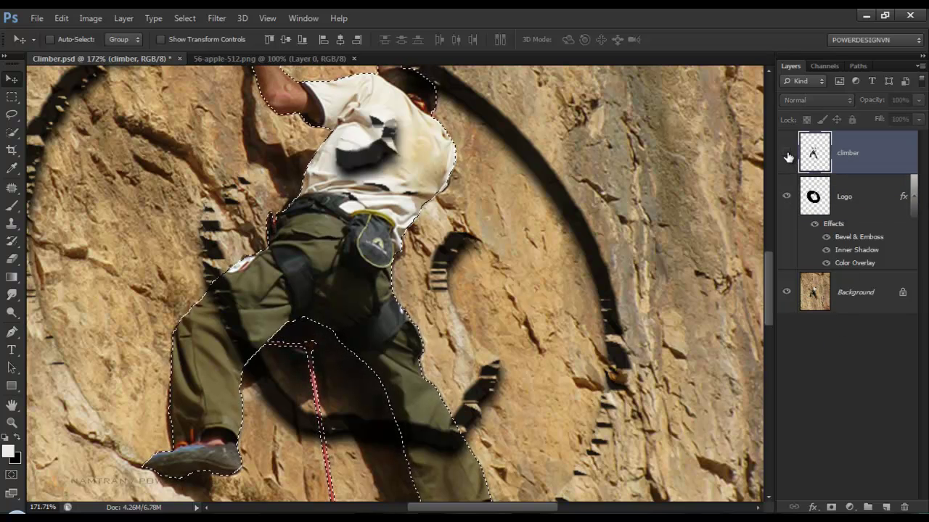
pyautogui.click(786, 152)
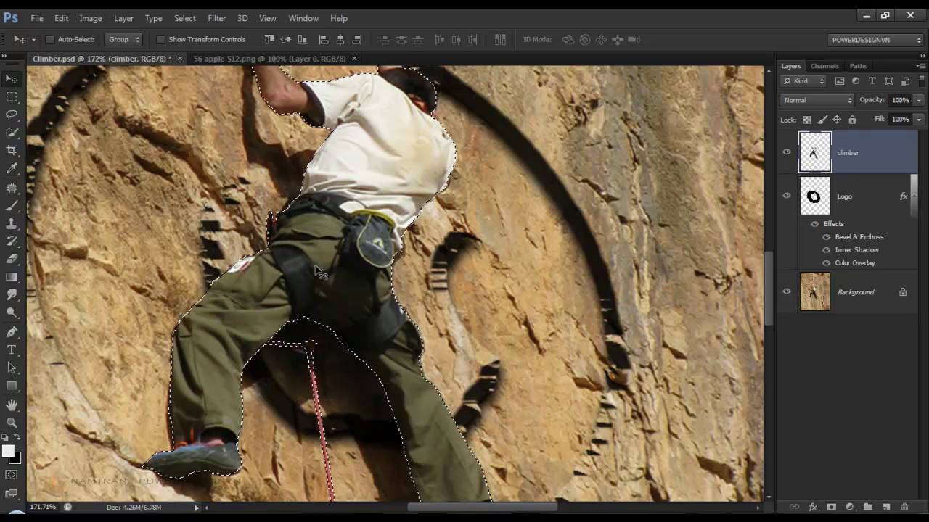
pyautogui.hotkey('ctrl', 'd')
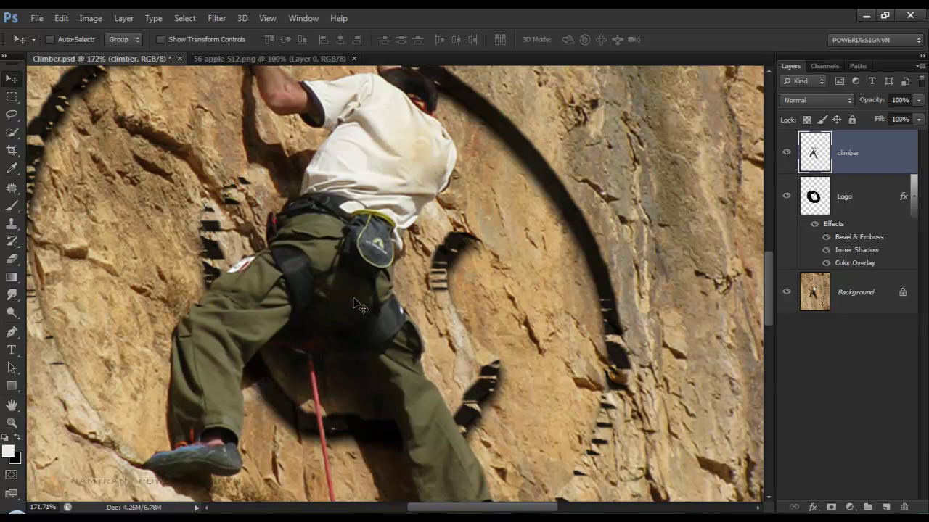
# Step: Stamp all visible layers into a new merged Layer 1 at the top
pyautogui.moveTo(431, 289); pyautogui.dragTo(395, 296)
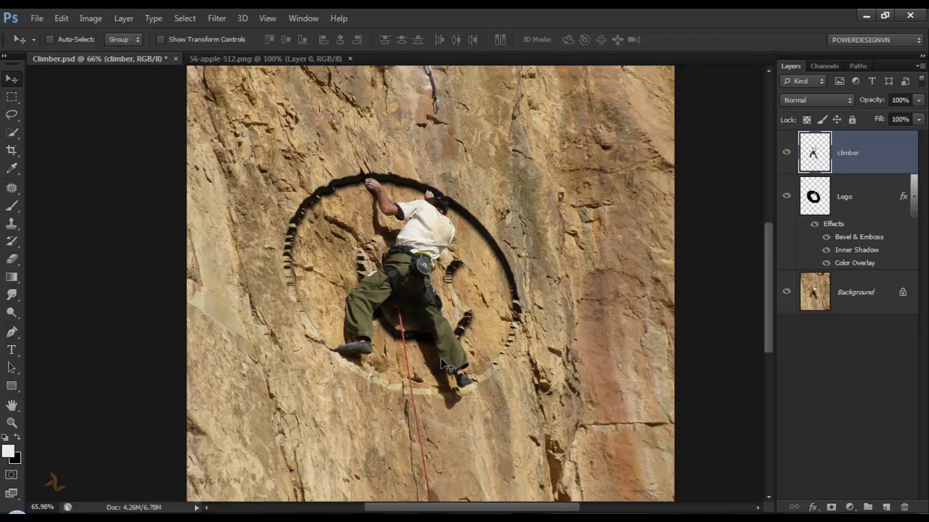
pyautogui.moveTo(511, 310)
pyautogui.mouseDown()
pyautogui.moveTo(483, 312)
pyautogui.moveTo(486, 323)
pyautogui.mouseUp()
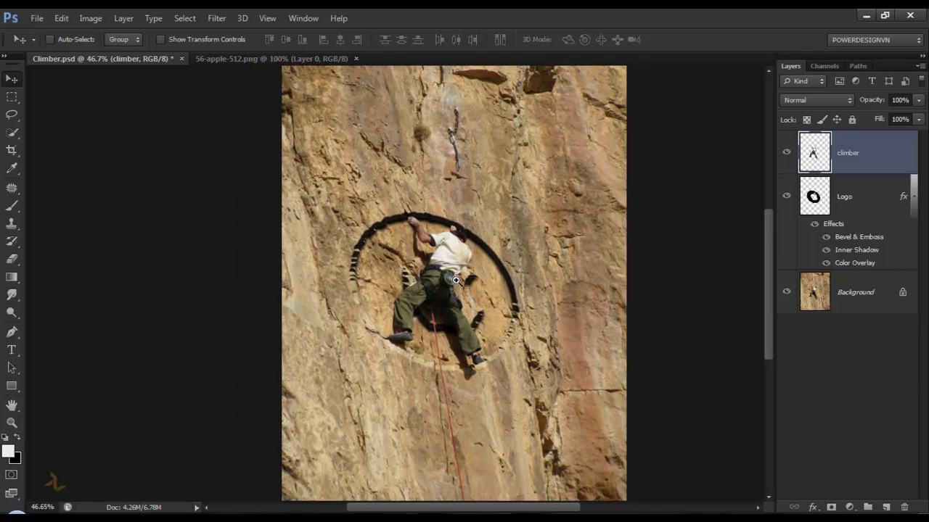
pyautogui.moveTo(455, 280); pyautogui.dragTo(508, 283)
pyautogui.moveTo(572, 326); pyautogui.dragTo(497, 306)
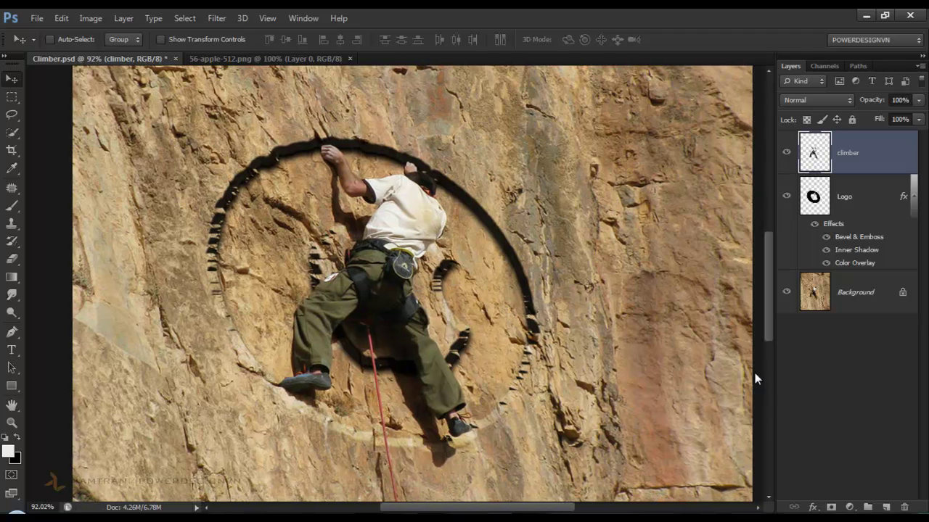
pyautogui.click(813, 341)
pyautogui.click(874, 161)
pyautogui.hotkey('ctrl', 'alt', 'shift', 'e')
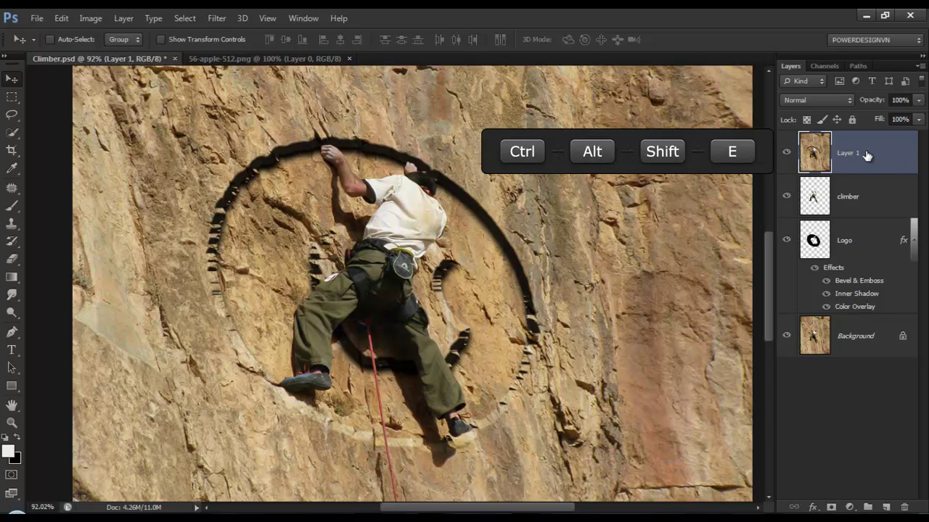
# Step: Duplicate Layer 1 and run High Pass at 1.1 px radius on the copy
pyautogui.moveTo(881, 157); pyautogui.dragTo(888, 503)
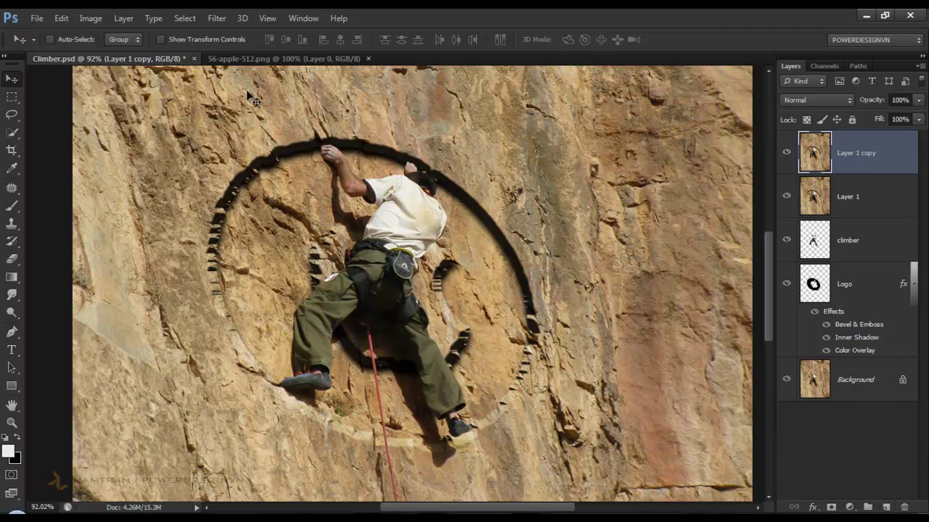
pyautogui.click(214, 19)
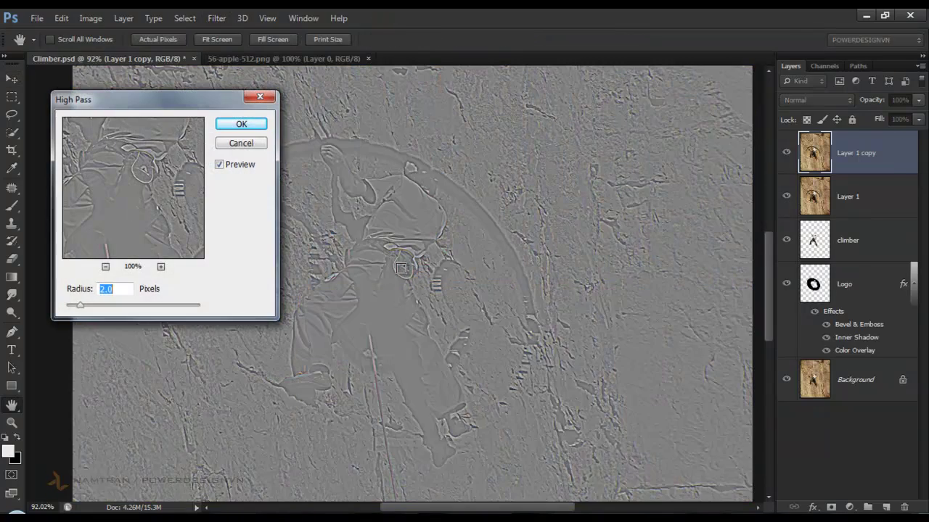
pyautogui.moveTo(156, 102); pyautogui.dragTo(147, 81)
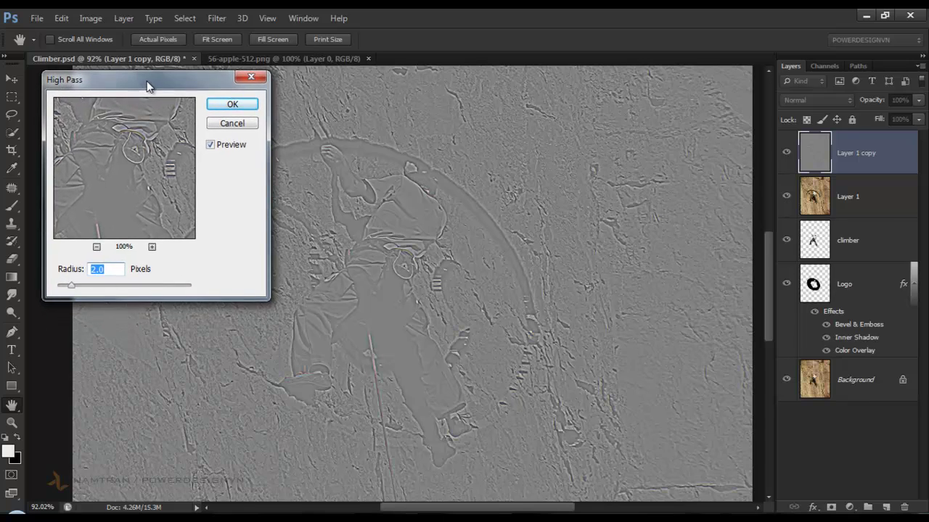
pyautogui.write('1.6')
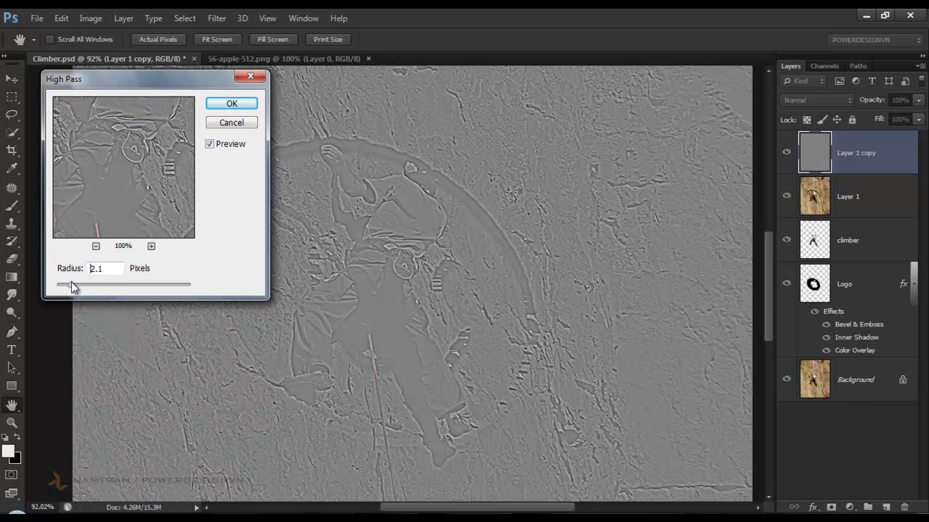
pyautogui.moveTo(69, 287); pyautogui.dragTo(64, 288)
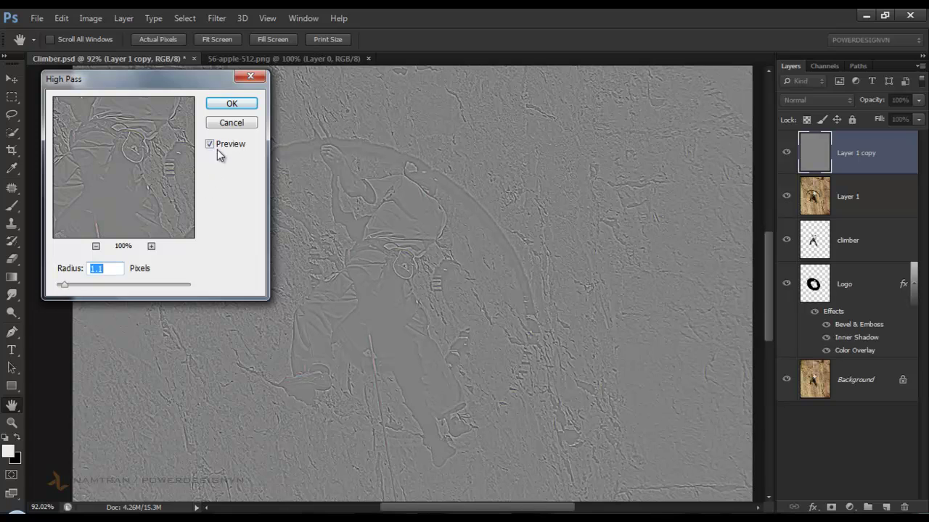
pyautogui.click(229, 104)
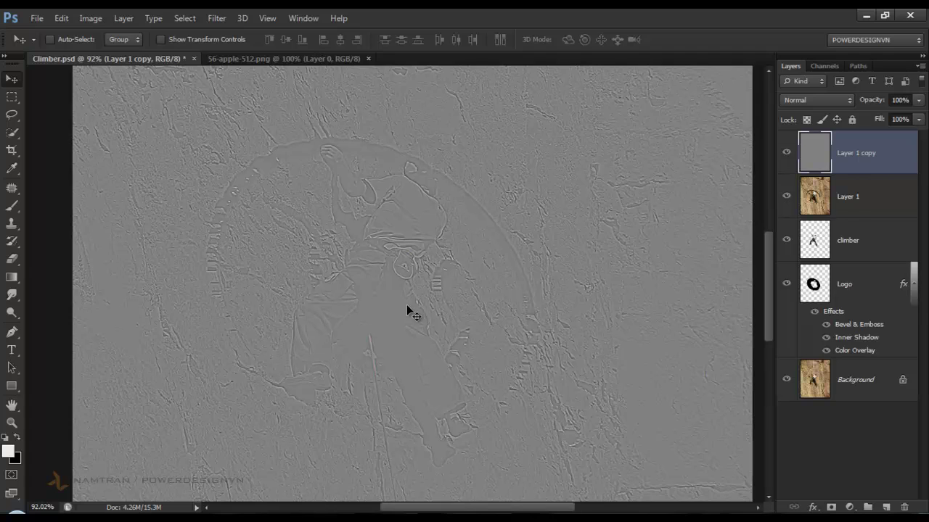
# Step: Hide the high-pass copy and add a Hue/Saturation layer over Layer 1 with saturation -37
pyautogui.click(860, 201)
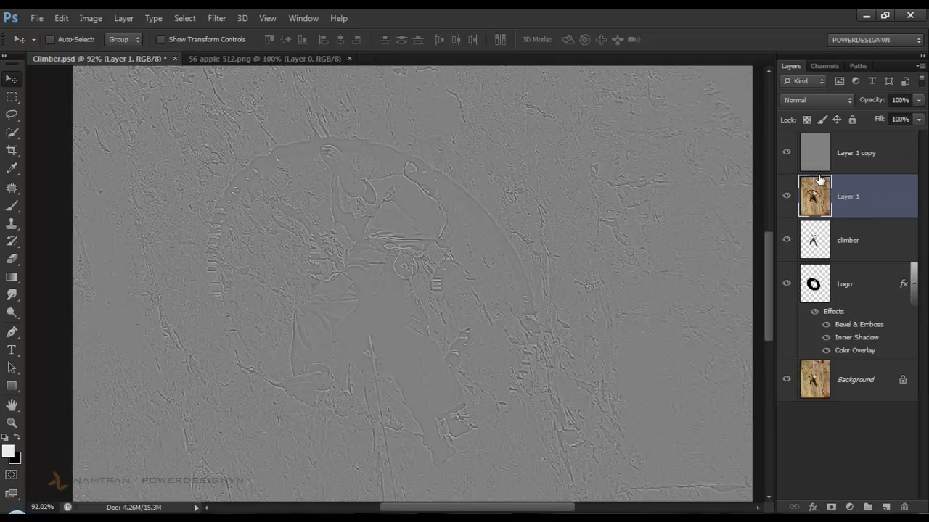
pyautogui.click(786, 153)
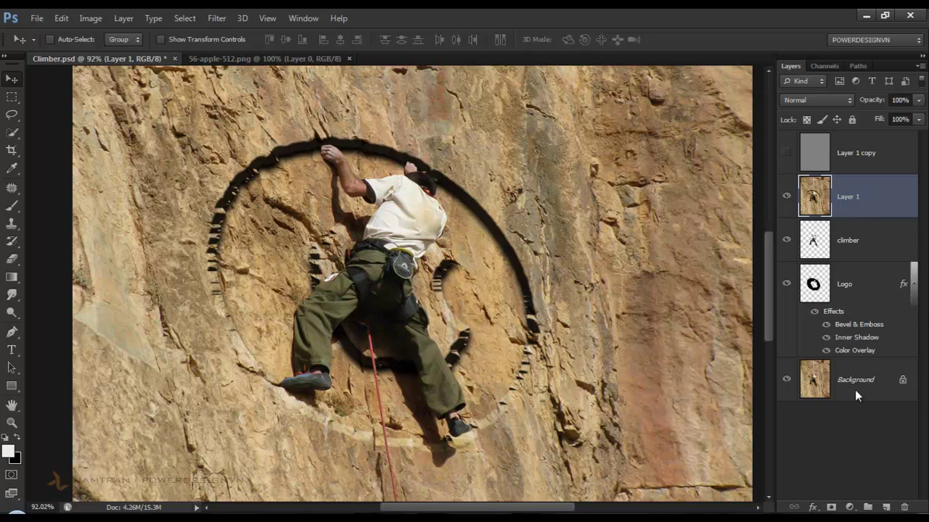
pyautogui.click(814, 507)
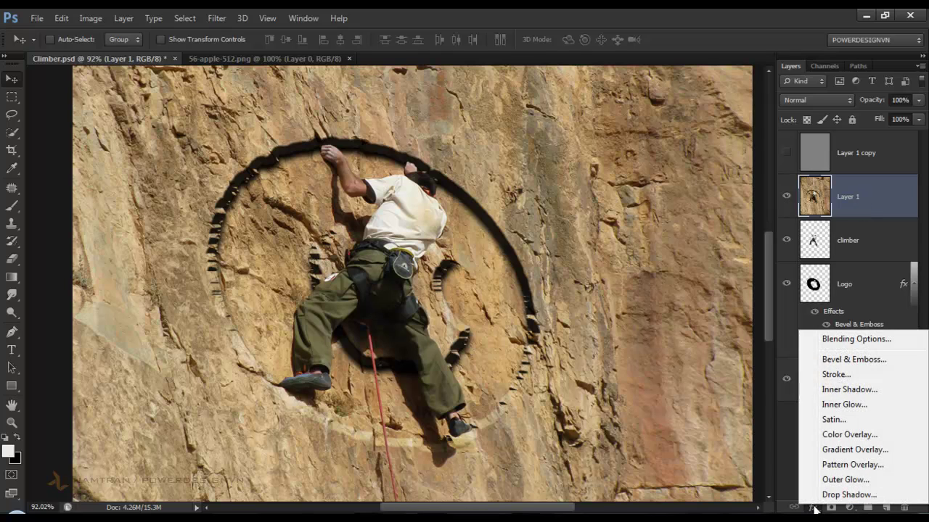
pyautogui.click(851, 510)
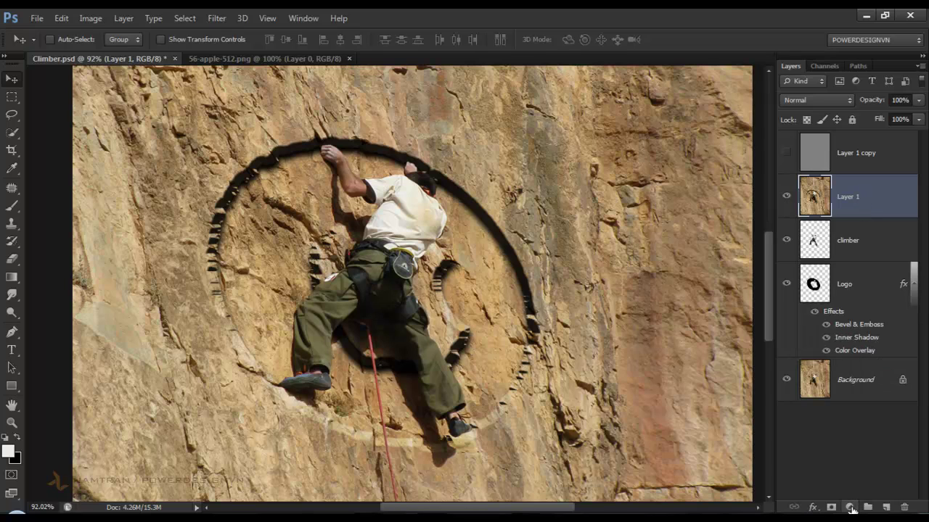
pyautogui.click(851, 508)
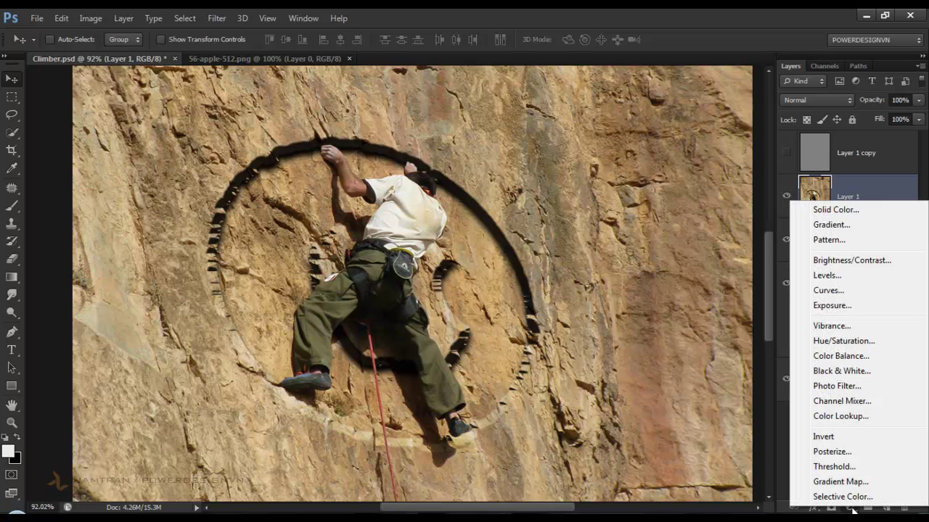
pyautogui.click(847, 341)
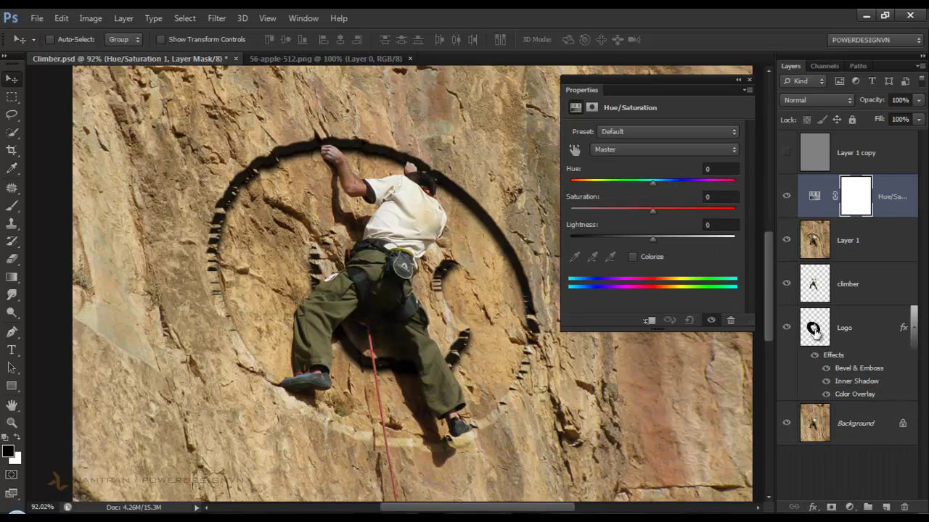
pyautogui.moveTo(654, 210); pyautogui.dragTo(622, 209)
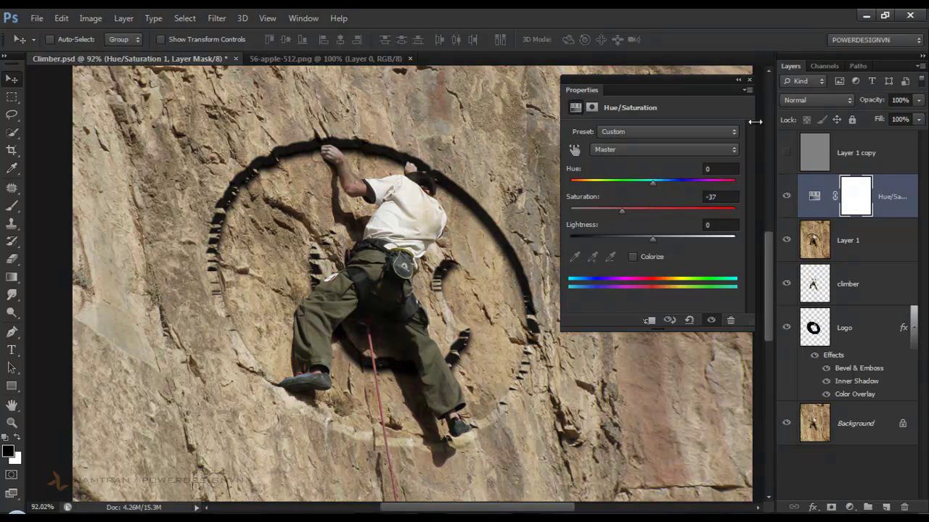
pyautogui.click(750, 78)
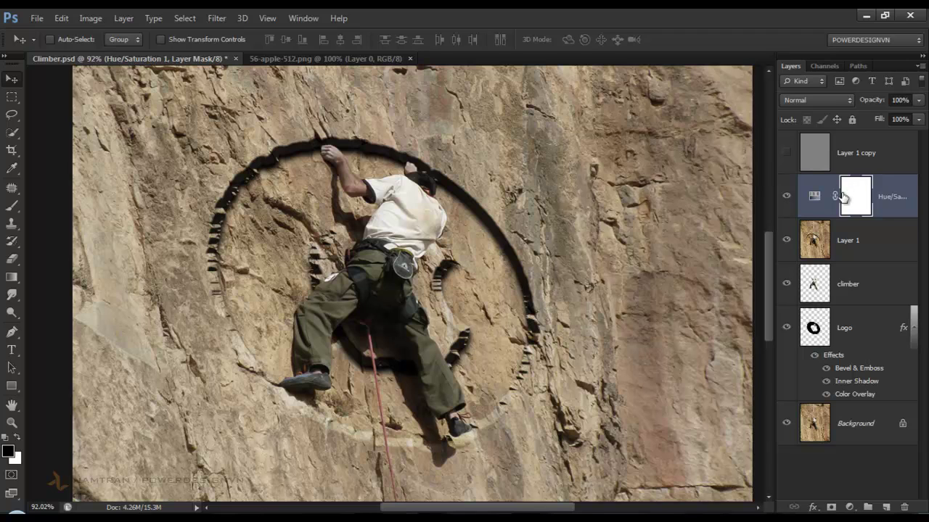
pyautogui.click(851, 507)
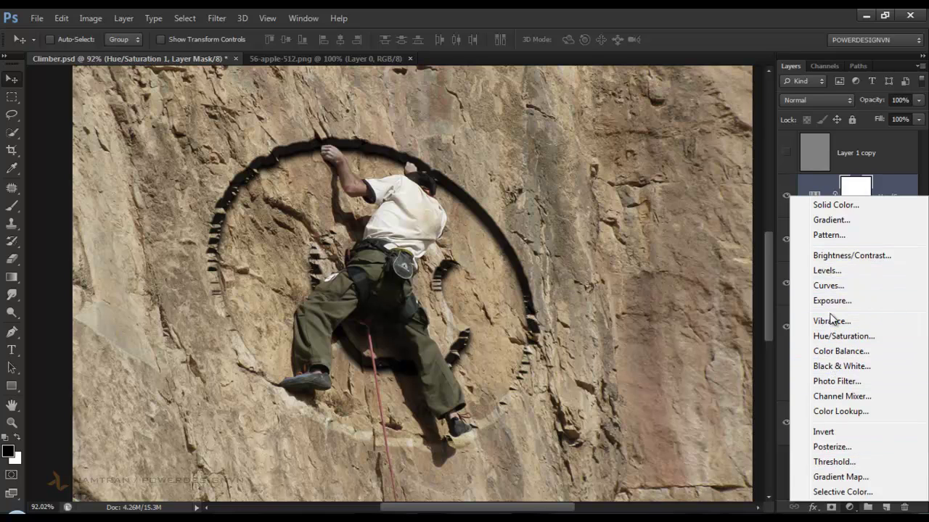
# Step: Add a Curves 1 adjustment, anchoring the midpoint and pulling a lower point down to deepen shadows
pyautogui.click(828, 285)
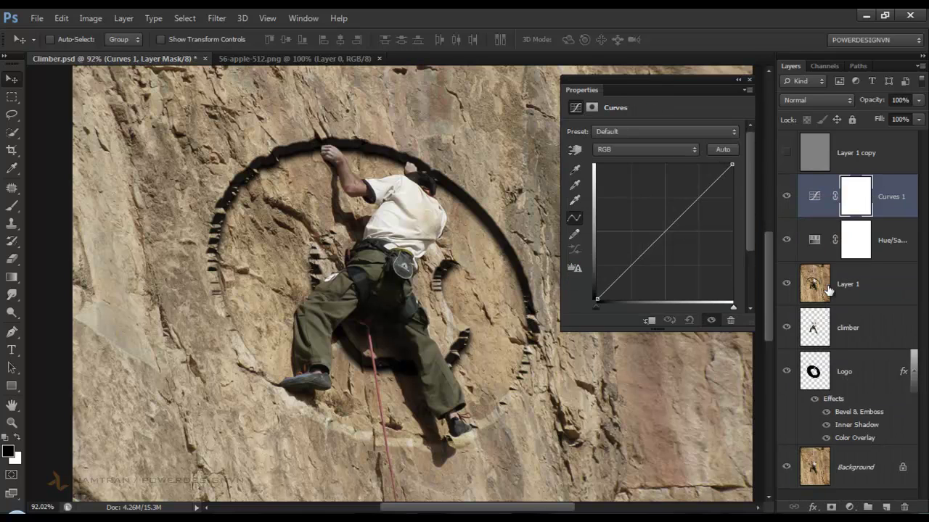
pyautogui.click(666, 229)
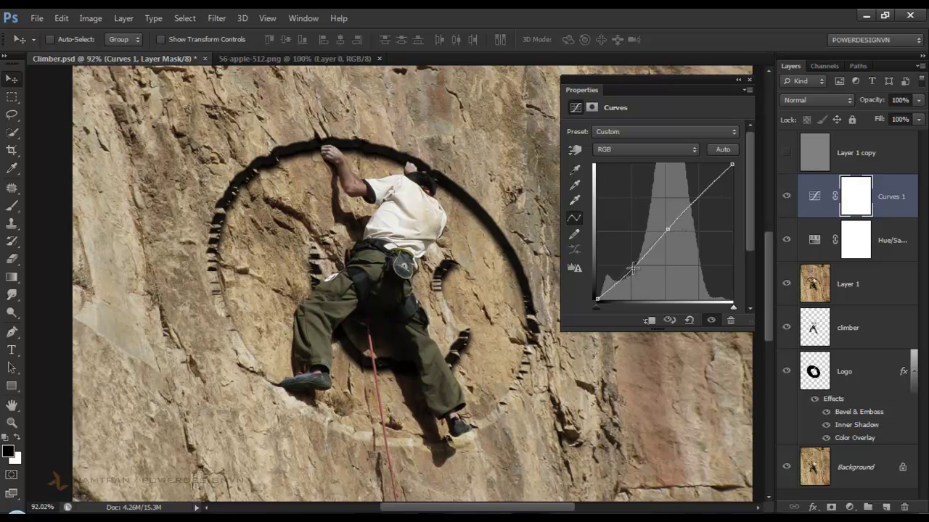
pyautogui.moveTo(633, 268); pyautogui.dragTo(630, 273)
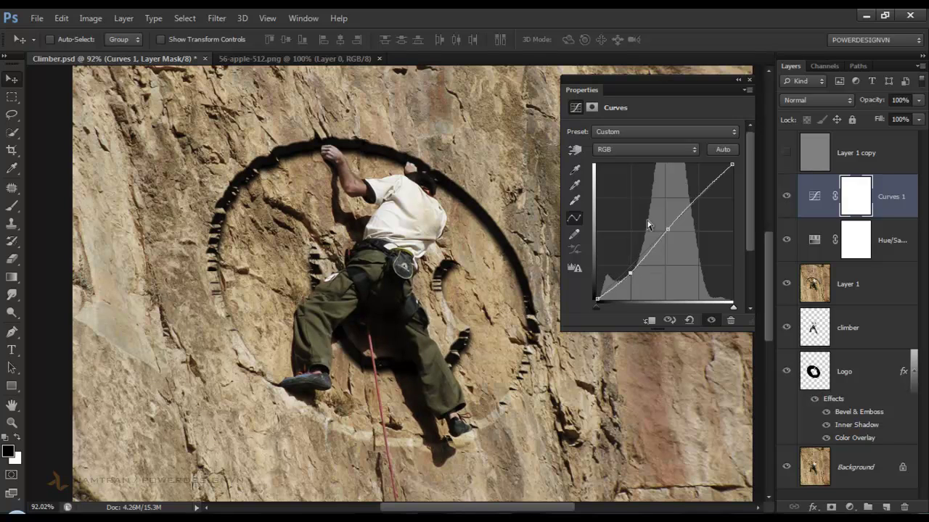
pyautogui.click(749, 80)
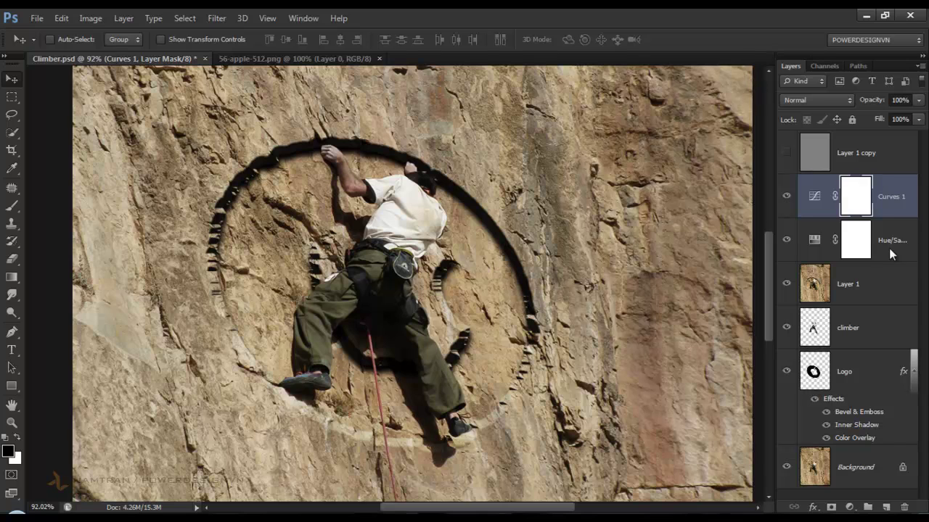
# Step: Show the grey Layer 1 copy and rename it High Pass
pyautogui.click(893, 157)
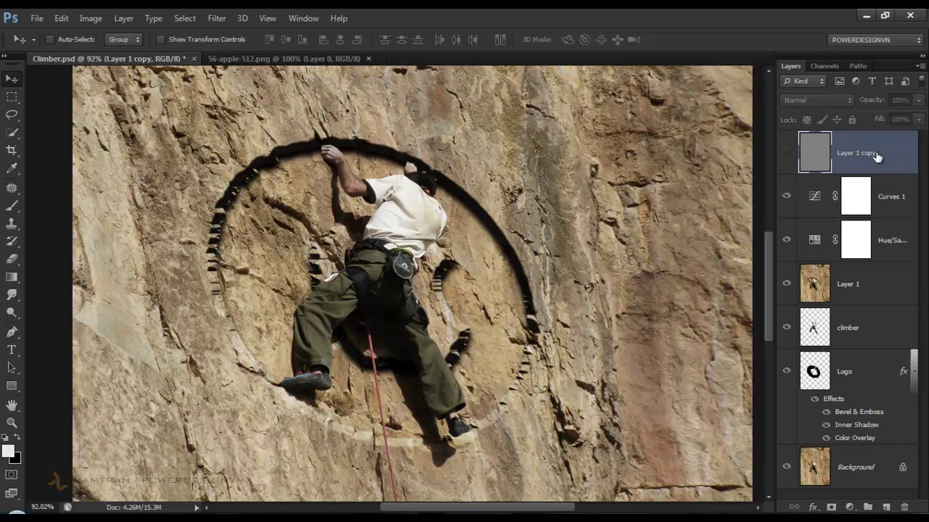
pyautogui.click(787, 153)
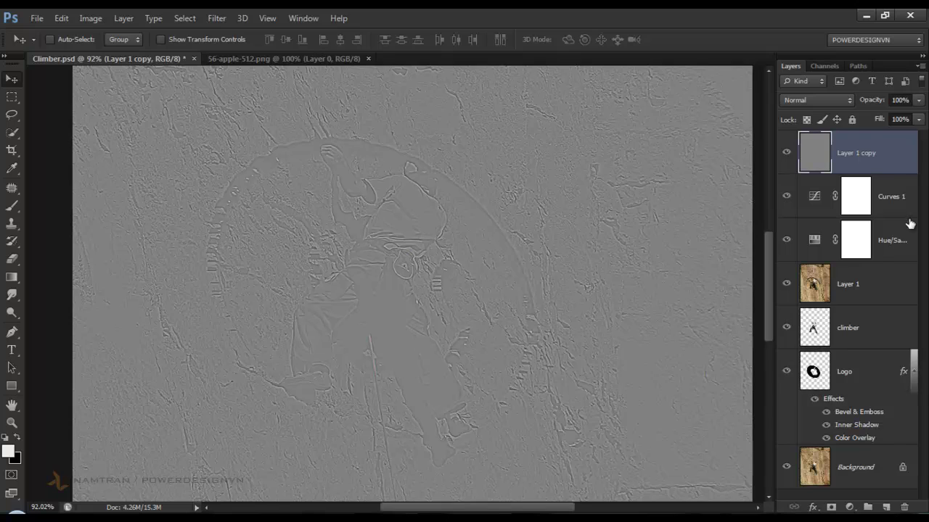
pyautogui.doubleClick(855, 154)
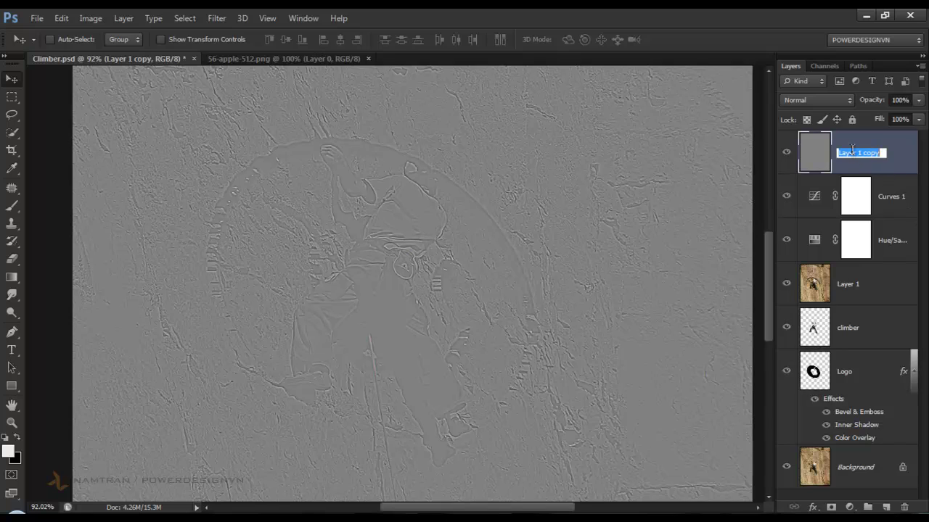
pyautogui.write('High Pass')
pyautogui.press('Return')
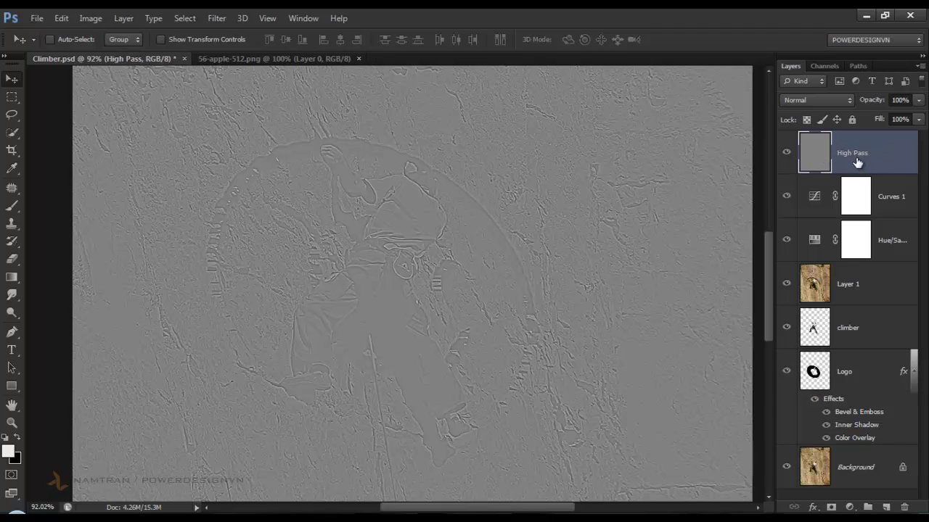
# Step: Blend the High Pass layer in Vivid Light at 29% opacity, checking it at 100% zoom
pyautogui.click(835, 103)
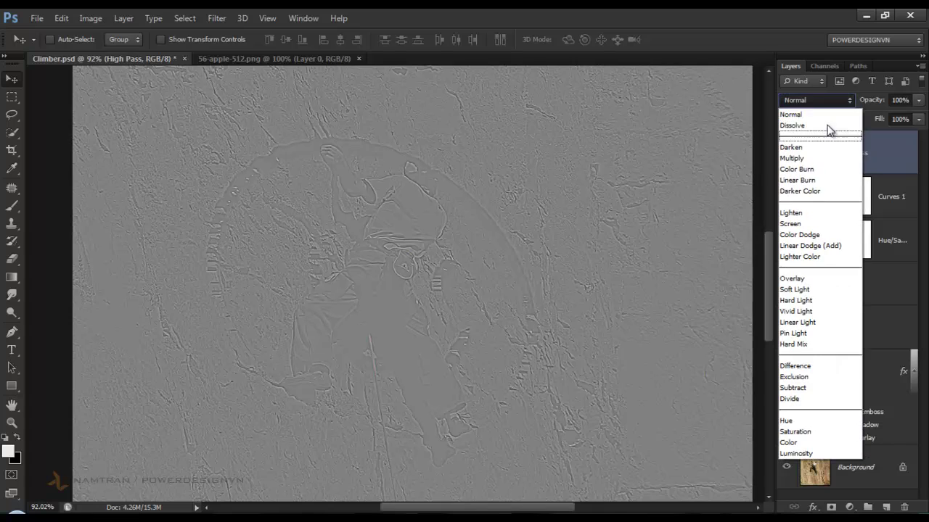
pyautogui.click(804, 312)
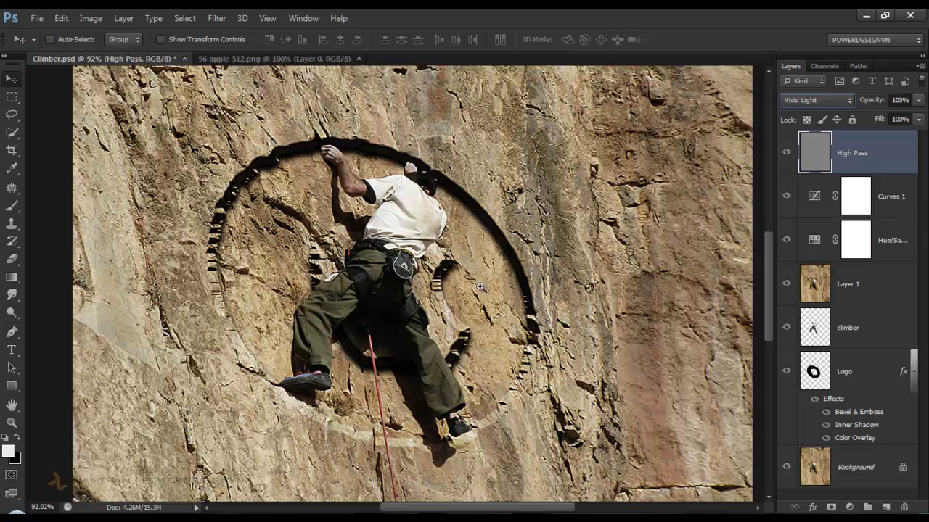
pyautogui.scroll(-2, 462, 290)
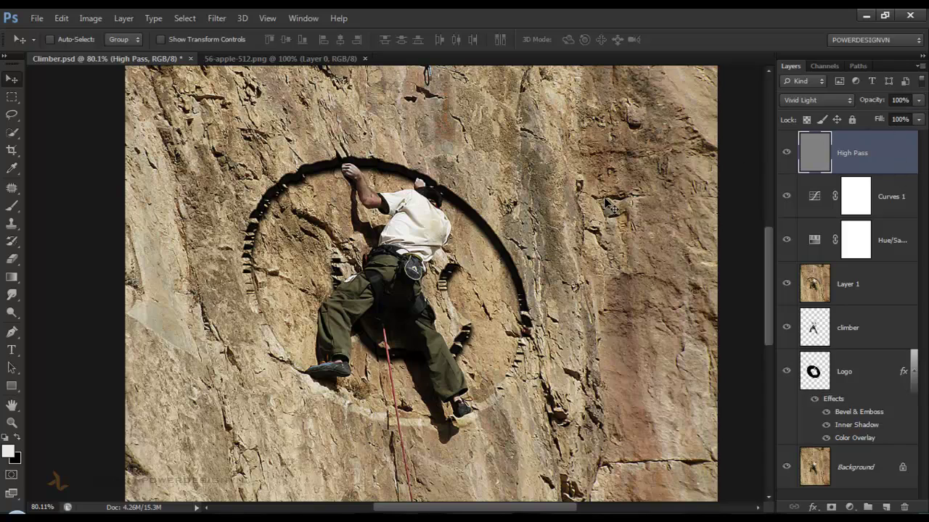
pyautogui.hotkey('ctrl', '1')
pyautogui.scroll(1, 428, 236)
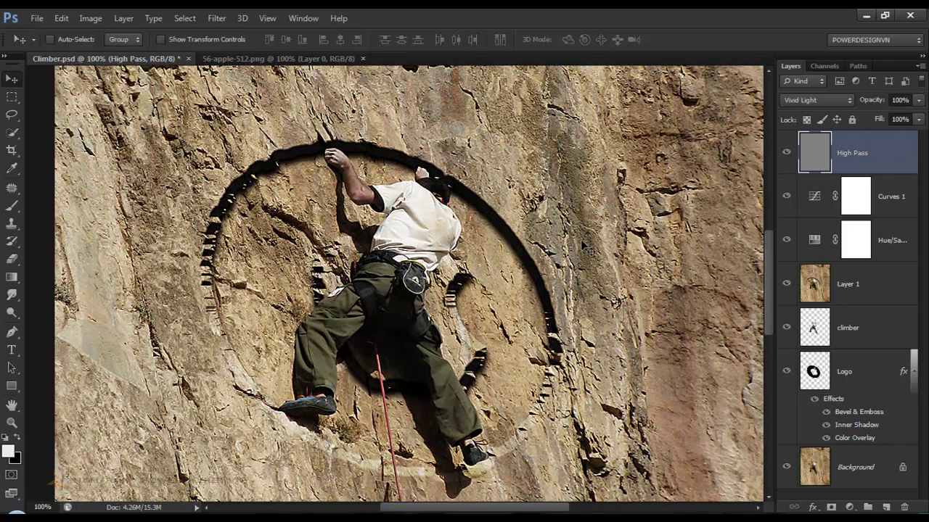
pyautogui.click(918, 101)
pyautogui.moveTo(919, 115)
pyautogui.mouseDown()
pyautogui.moveTo(853, 117)
pyautogui.moveTo(863, 120)
pyautogui.mouseUp()
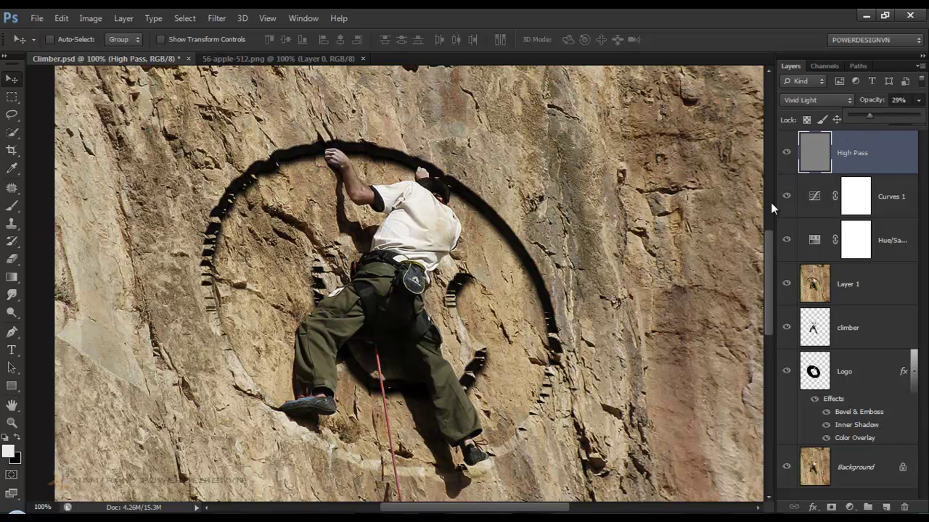
# Step: Stamp all visible layers into a new Layer 2 and hide the layers beneath it
pyautogui.hotkey('ctrl', 'shift', 'alt', 'e')
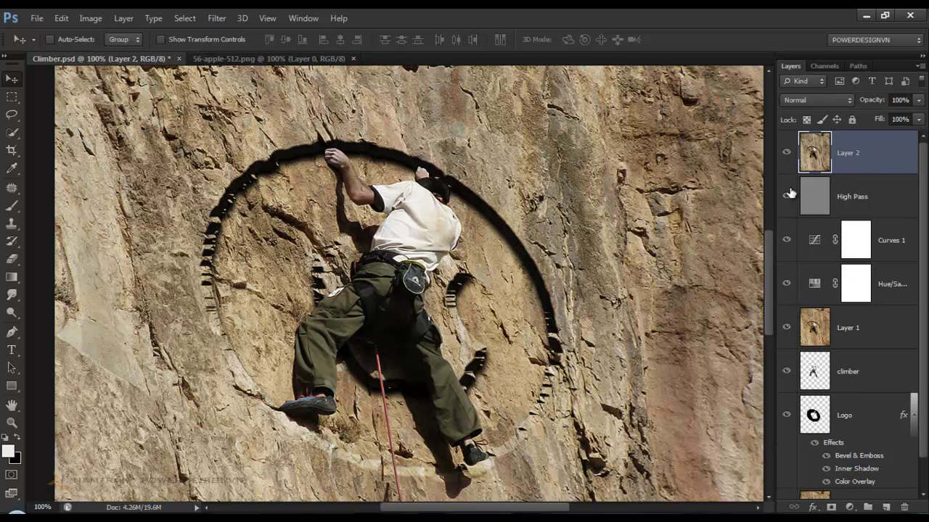
pyautogui.hotkey('ctrl', '-')
pyautogui.moveTo(790, 193); pyautogui.dragTo(785, 410)
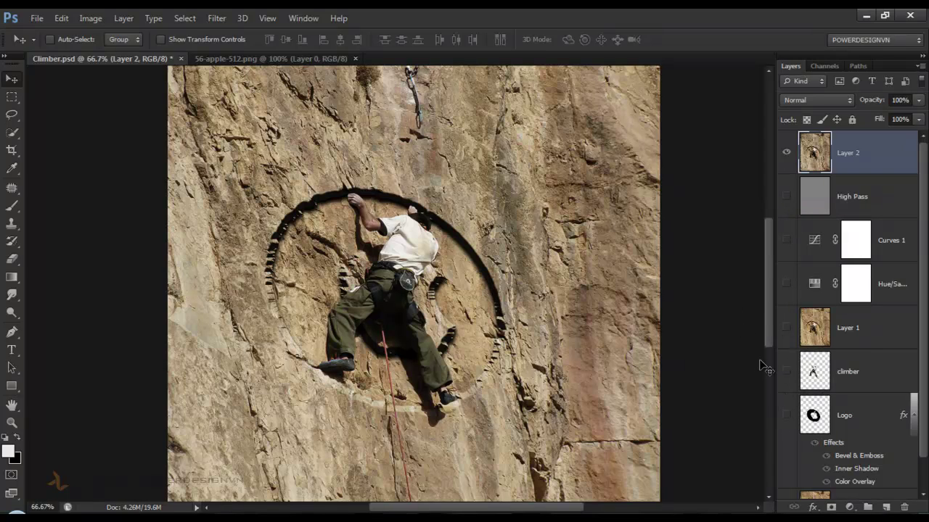
pyautogui.hotkey('ctrl', '-')
# Step: Toggle Layer 2 off and on to compare before and after, then zoom out to the full composite
pyautogui.scroll(-2, 916, 404)
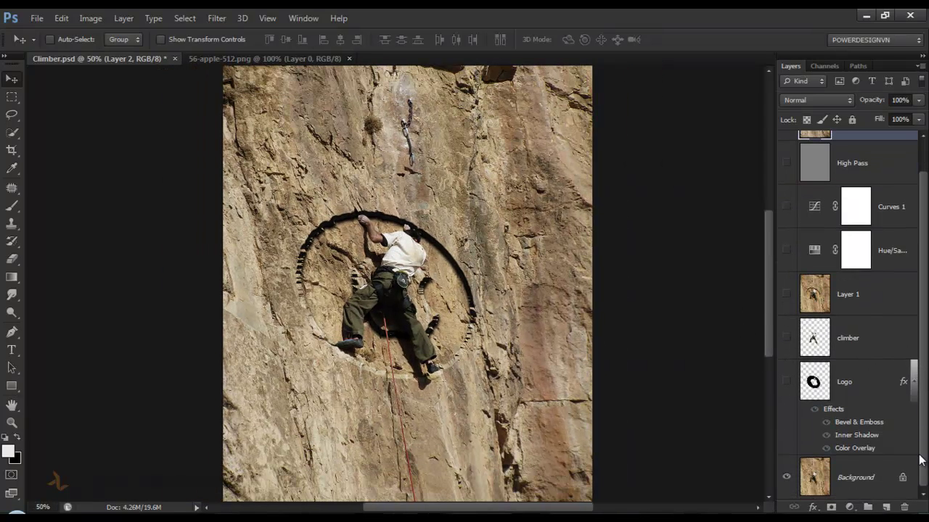
pyautogui.scroll(2, 916, 403)
pyautogui.click(786, 153)
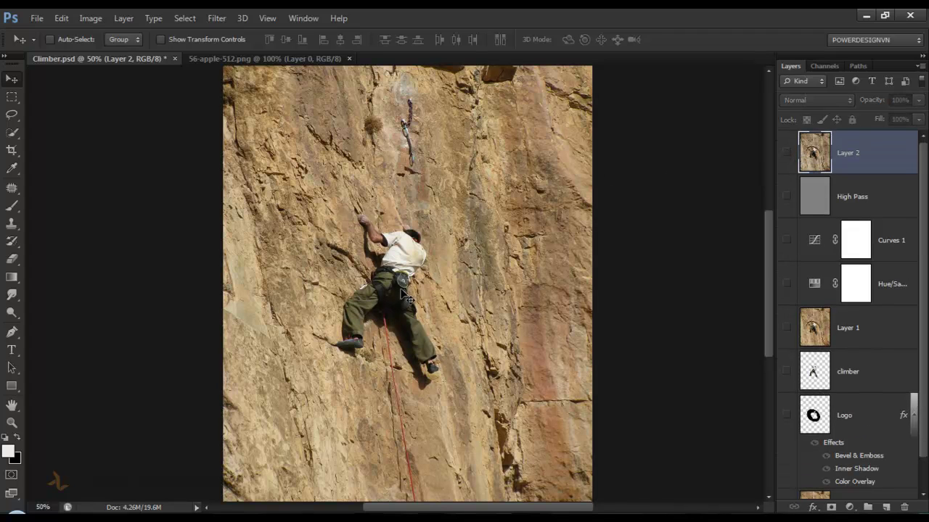
pyautogui.click(786, 152)
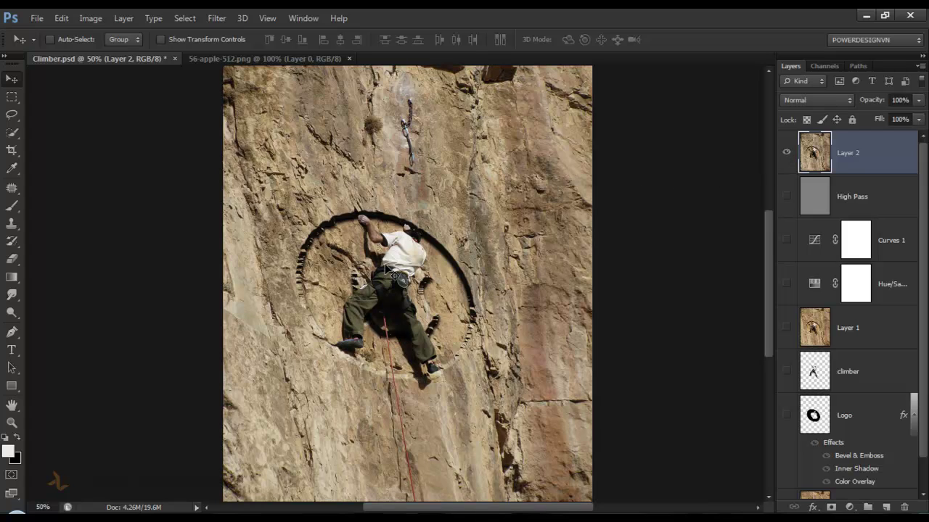
pyautogui.hotkey('ctrl', '-')
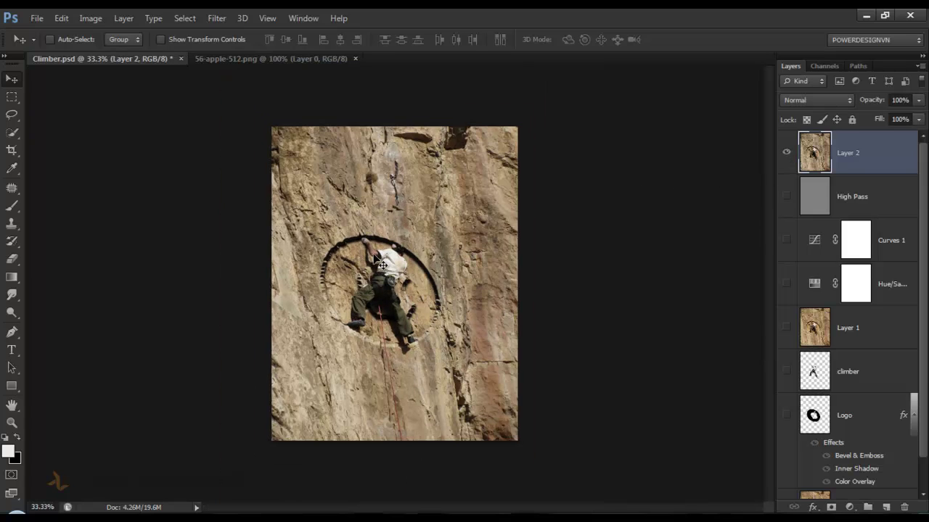